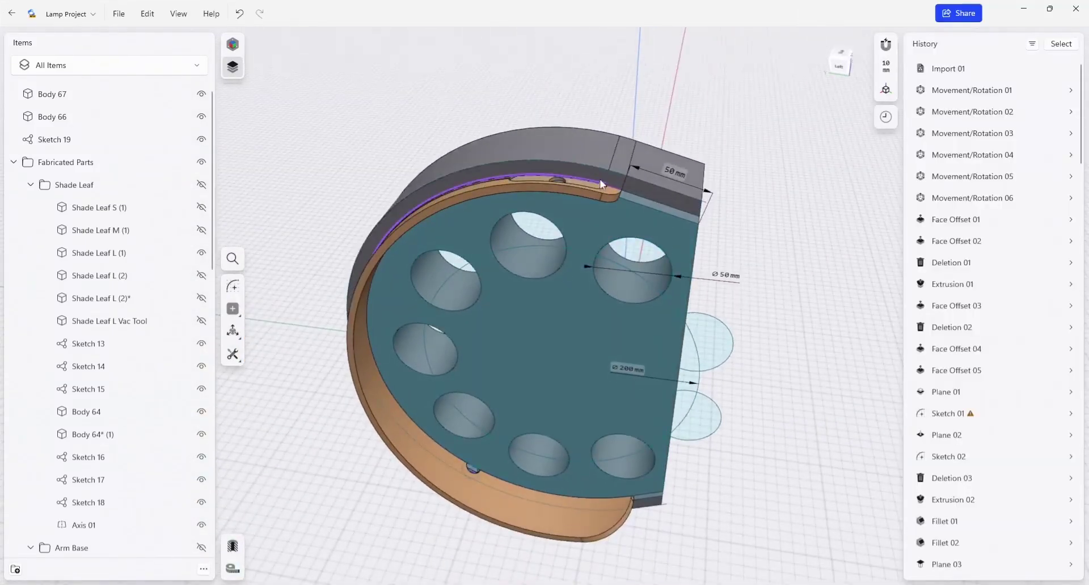
# Zoom and orbit to a top-down view of the shade rim's tab holes.
pyautogui.moveTo(536, 184); pyautogui.dragTo(539, 210, button='middle')
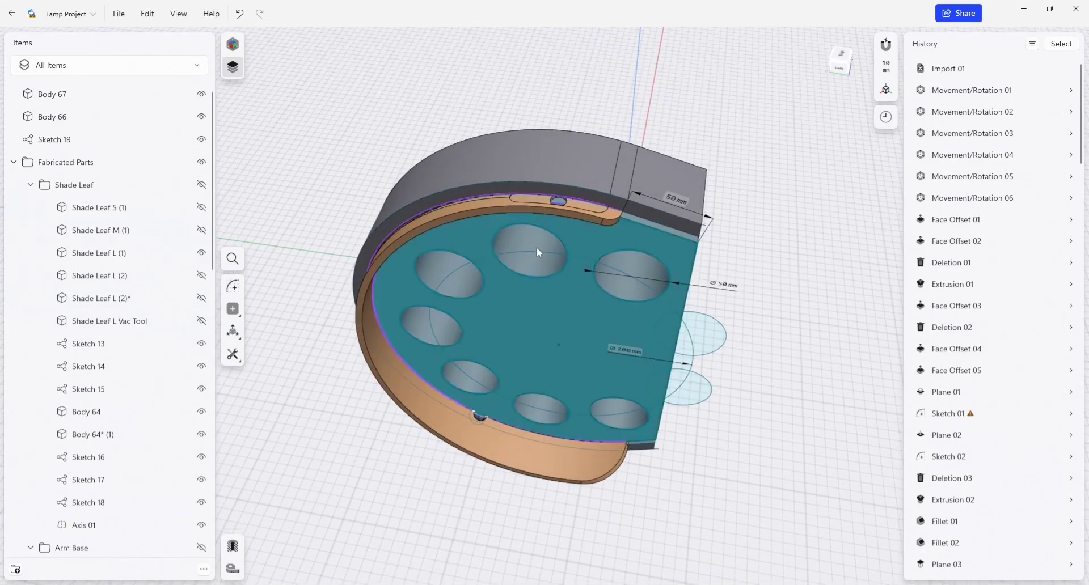
pyautogui.moveTo(770, 293)
pyautogui.mouseDown(button='middle')
pyautogui.moveTo(753, 284)
pyautogui.moveTo(747, 202)
pyautogui.moveTo(729, 225)
pyautogui.moveTo(558, 192)
pyautogui.moveTo(610, 172)
pyautogui.mouseUp(button='middle')
pyautogui.scroll(3, 558, 193)
pyautogui.scroll(3, 555, 189)
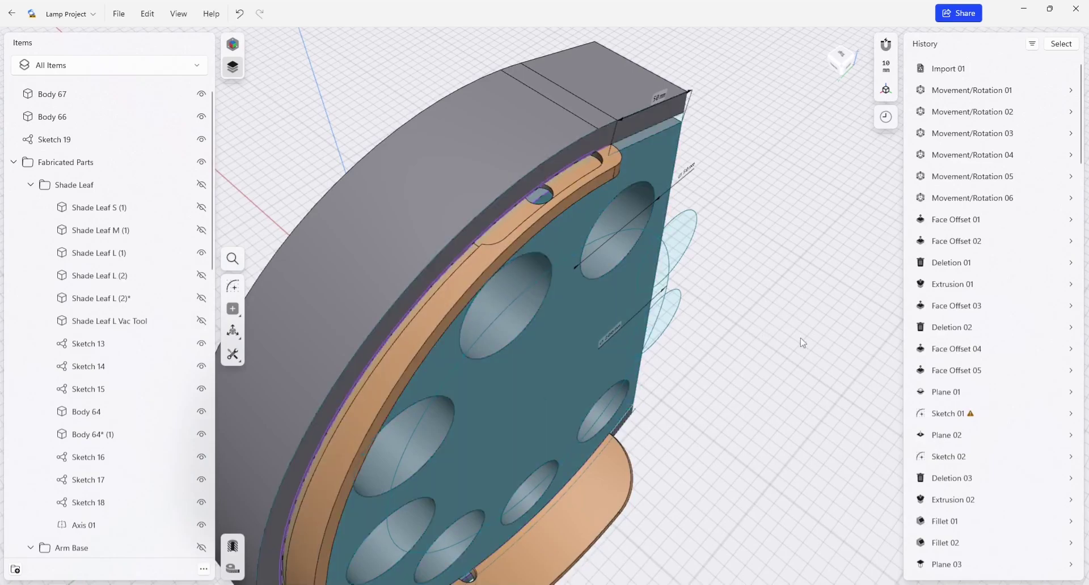
pyautogui.moveTo(802, 343)
pyautogui.mouseDown(button='middle')
pyautogui.moveTo(797, 298)
pyautogui.moveTo(812, 291)
pyautogui.moveTo(781, 251)
pyautogui.moveTo(791, 264)
pyautogui.moveTo(759, 273)
pyautogui.mouseUp(button='middle')
pyautogui.press('p')
pyautogui.scroll(5, 539, 302)
pyautogui.click(233, 292)
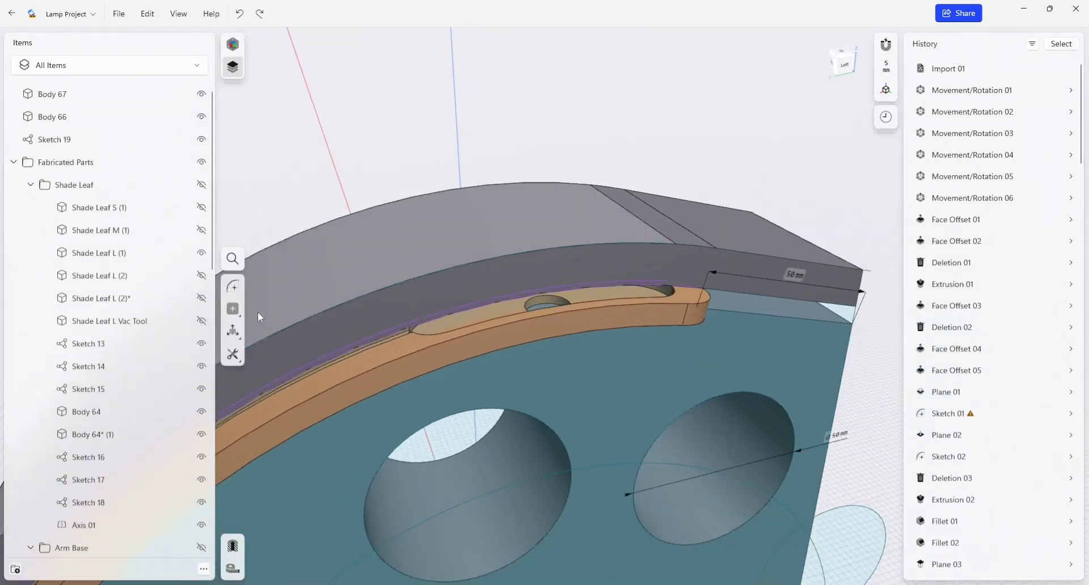
# Add a cylindrical construction axis, Axis 02, through the rim tab's small hole.
pyautogui.click(232, 309)
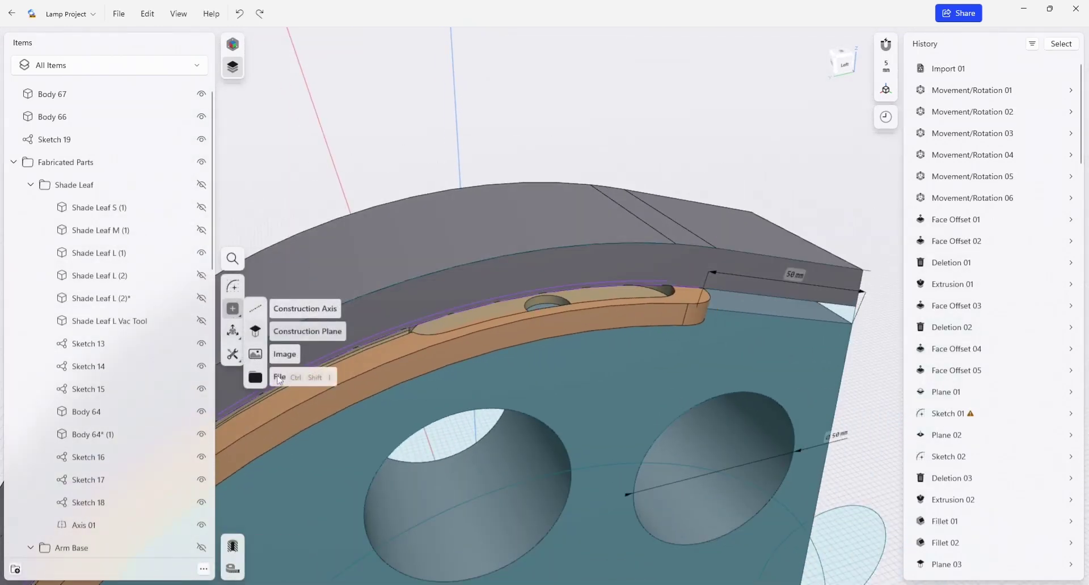
pyautogui.click(292, 308)
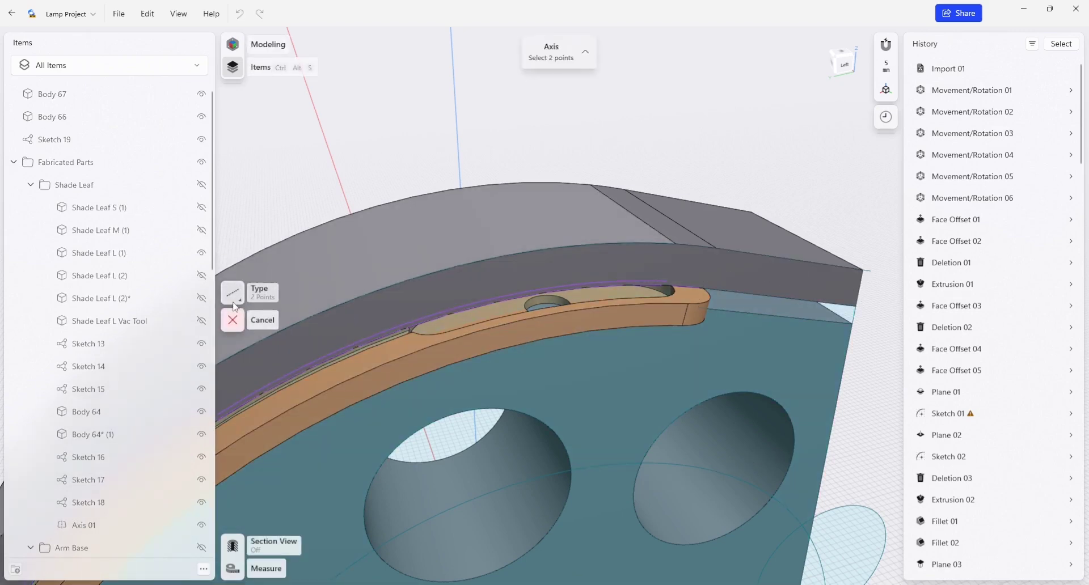
pyautogui.click(236, 301)
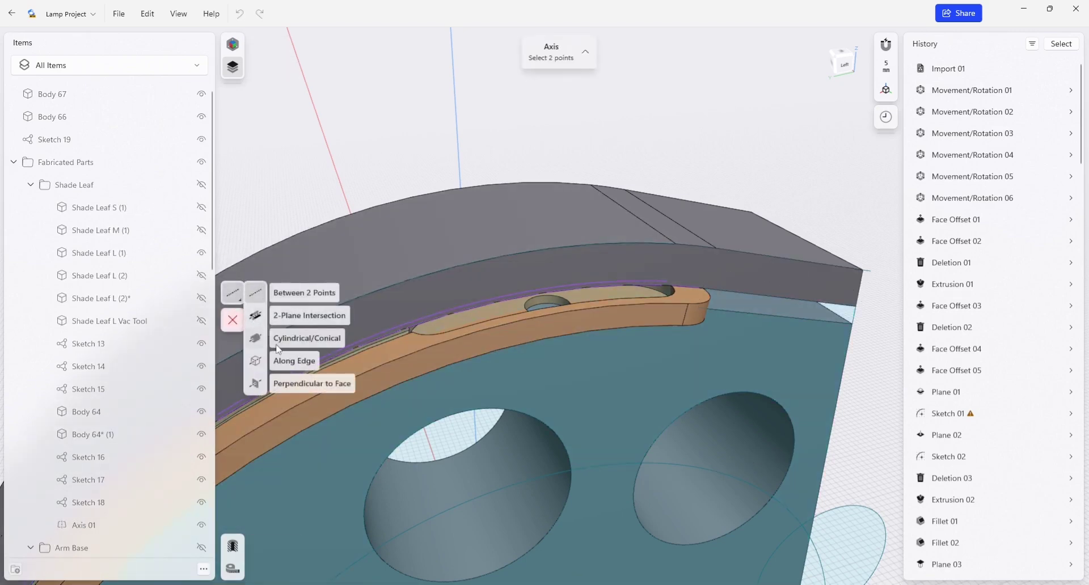
pyautogui.click(253, 340)
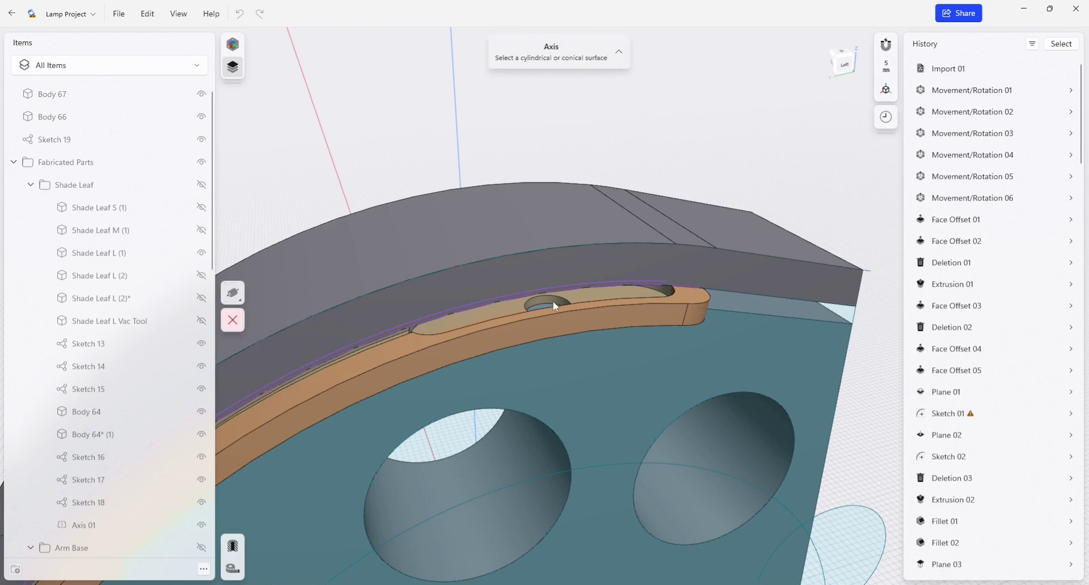
pyautogui.moveTo(532, 325)
pyautogui.mouseDown(button='right')
pyautogui.moveTo(546, 342)
pyautogui.moveTo(568, 325)
pyautogui.moveTo(539, 294)
pyautogui.mouseUp(button='right')
pyautogui.click(539, 294)
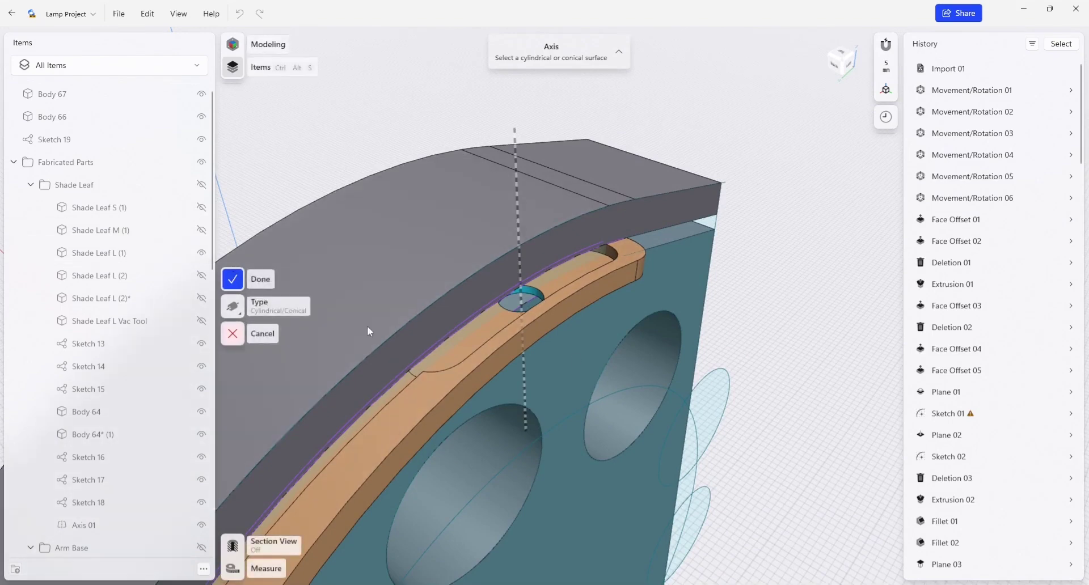
pyautogui.press('Return')
# Add Plane 06 perpendicular to Axis 02 at its upper end above the rim tab.
pyautogui.click(233, 311)
pyautogui.click(283, 331)
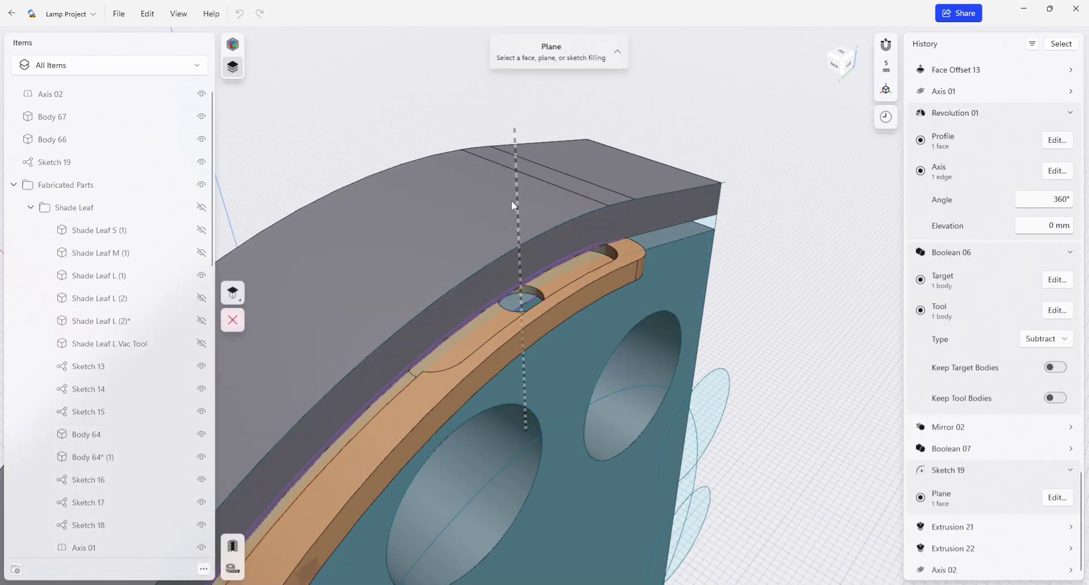
pyautogui.click(232, 293)
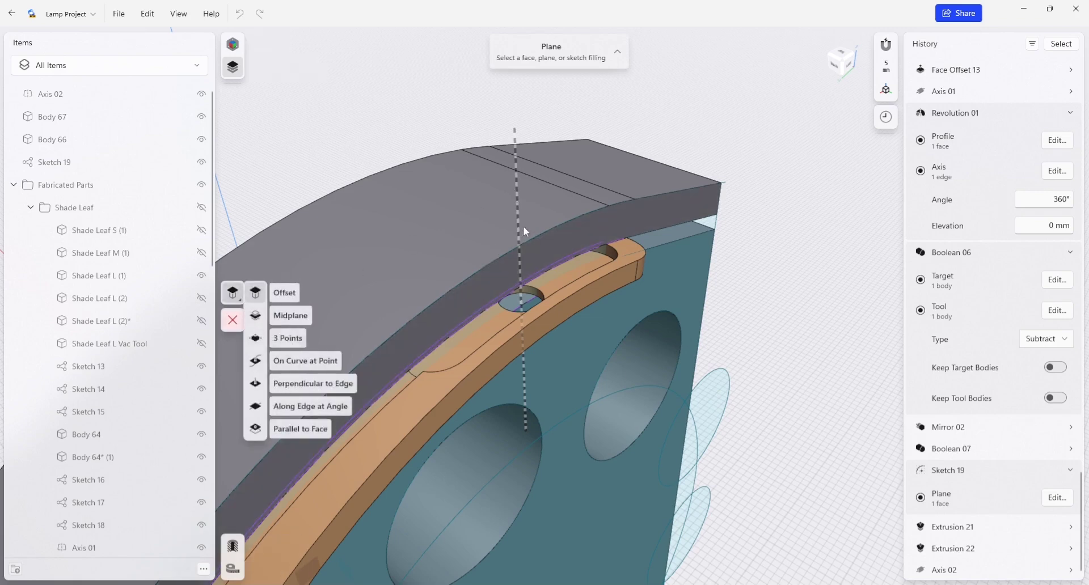
pyautogui.click(347, 385)
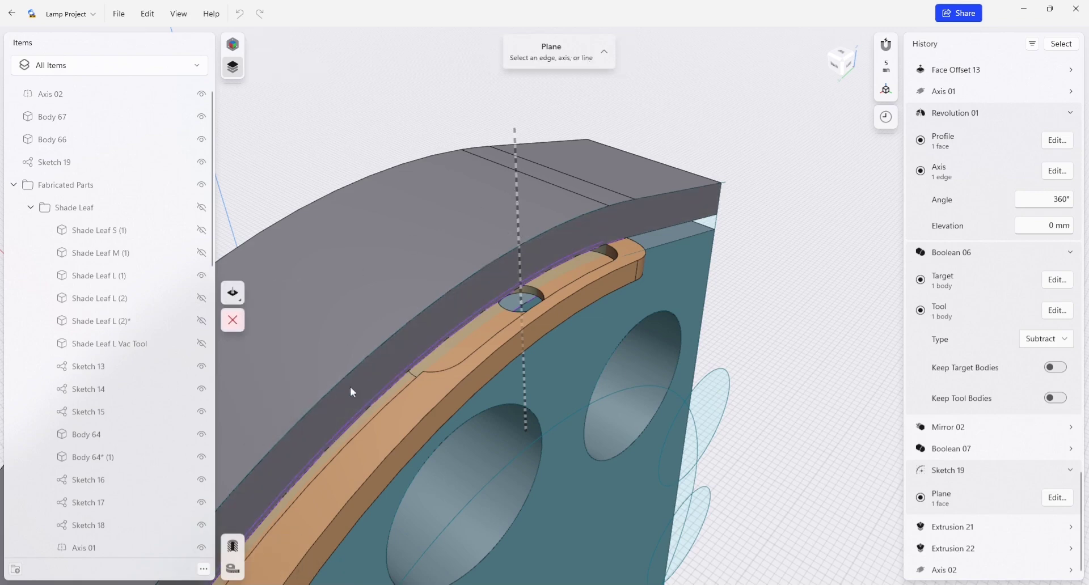
pyautogui.click(518, 216)
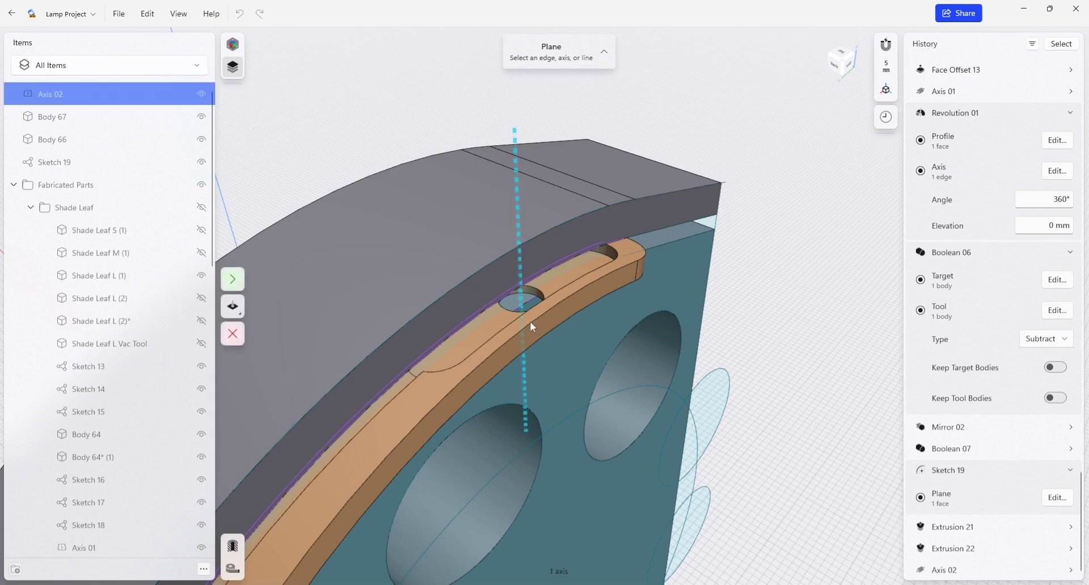
pyautogui.click(241, 281)
pyautogui.click(514, 144)
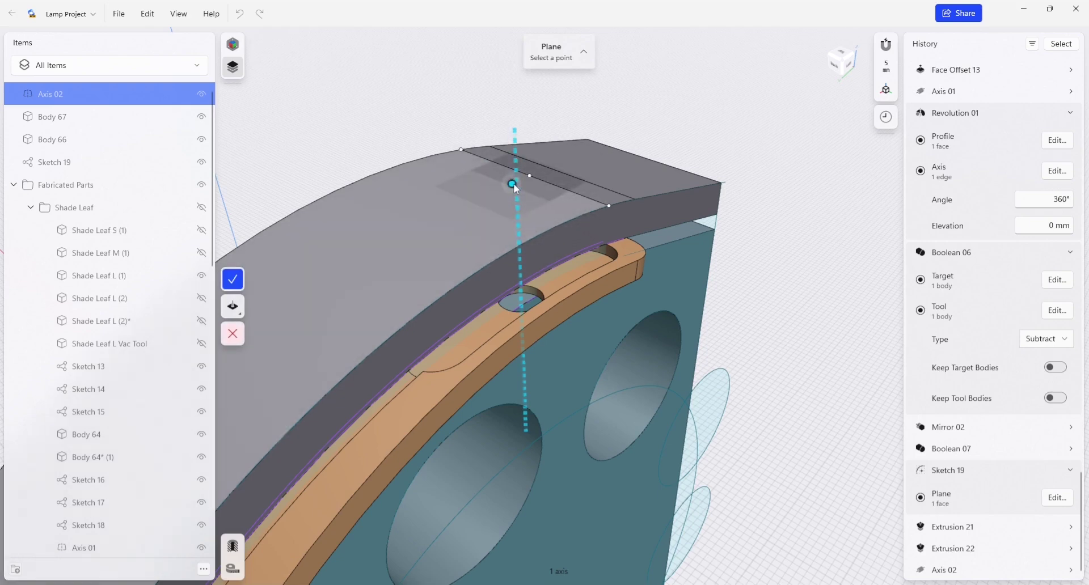
pyautogui.moveTo(782, 359); pyautogui.dragTo(521, 153, button='right')
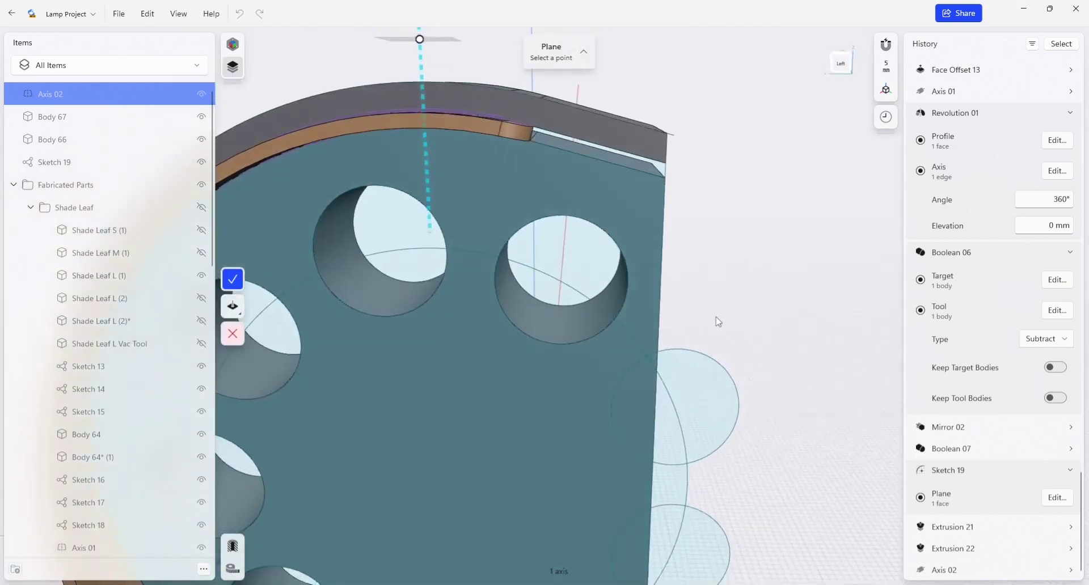
pyautogui.scroll(3, 522, 149)
pyautogui.scroll(2, 525, 143)
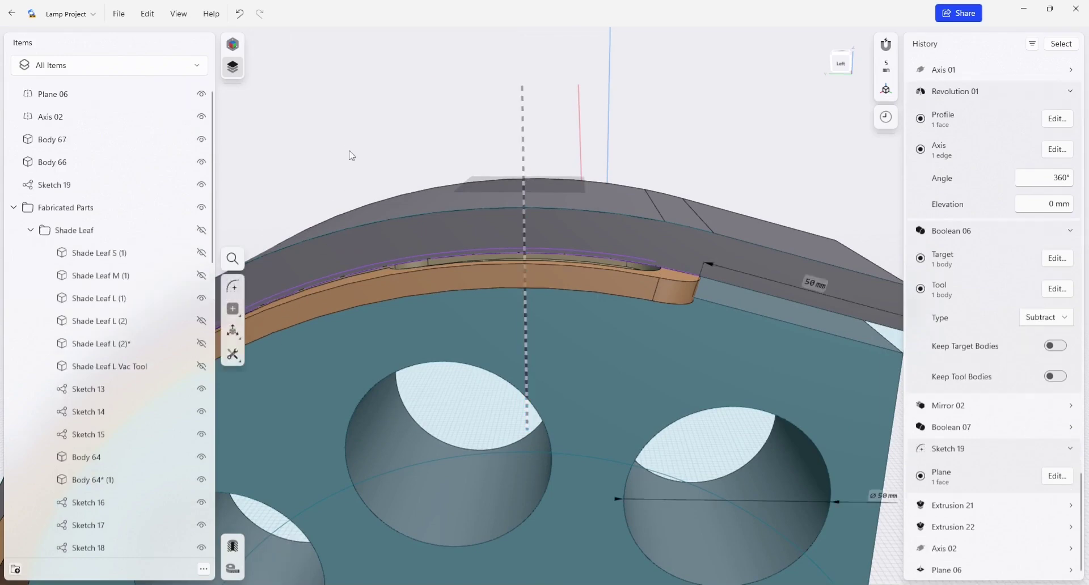
pyautogui.moveTo(353, 159); pyautogui.dragTo(380, 185, button='right')
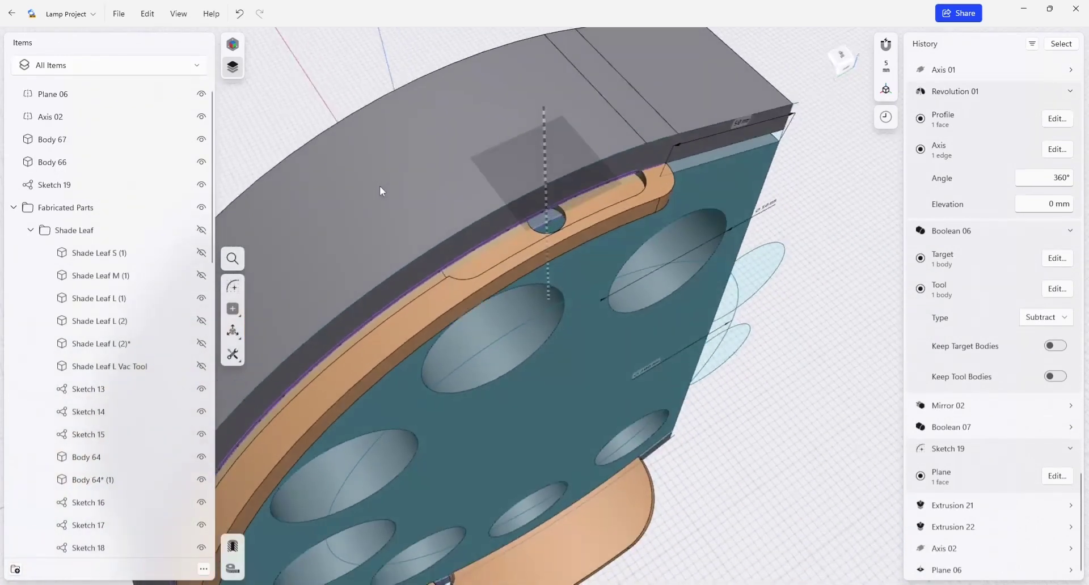
# Sketch on Plane 06, projecting the tab's rounded ends and long edge into a closed slot.
pyautogui.click(575, 184)
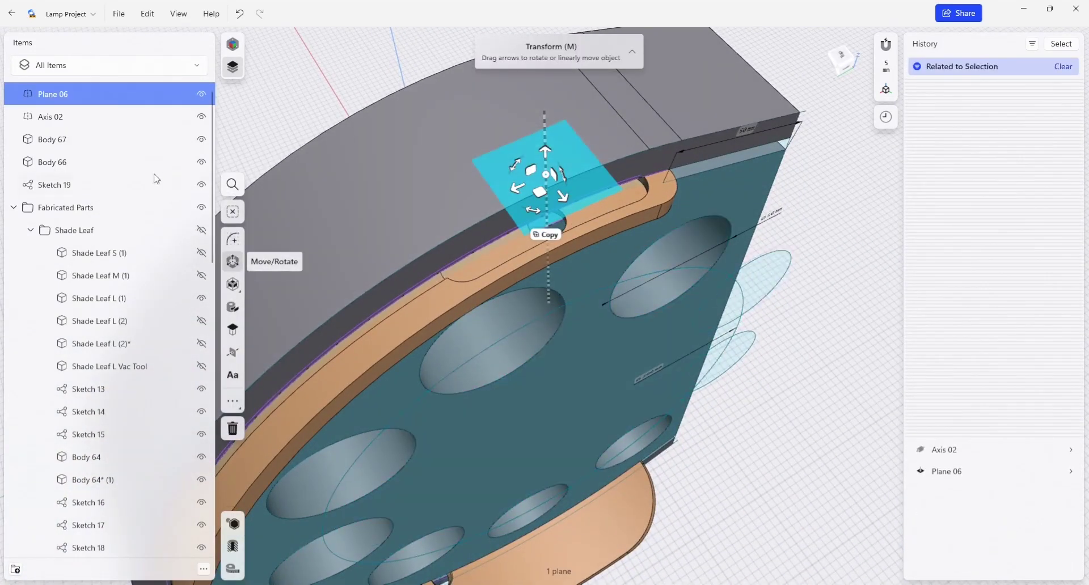
pyautogui.moveTo(273, 244); pyautogui.dragTo(610, 208, button='right')
pyautogui.press('l')
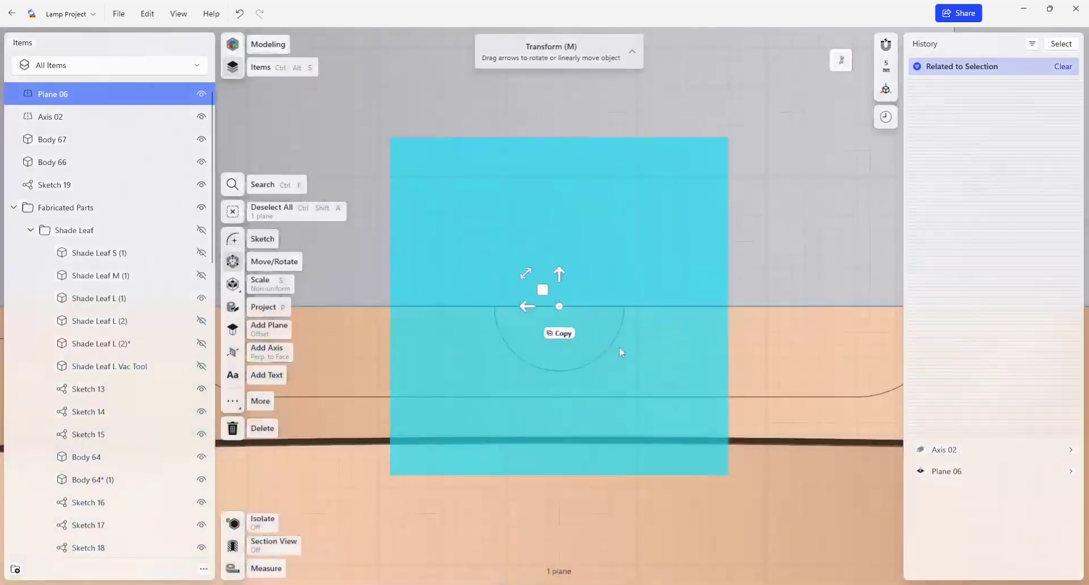
pyautogui.moveTo(631, 324); pyautogui.dragTo(694, 347, button='right')
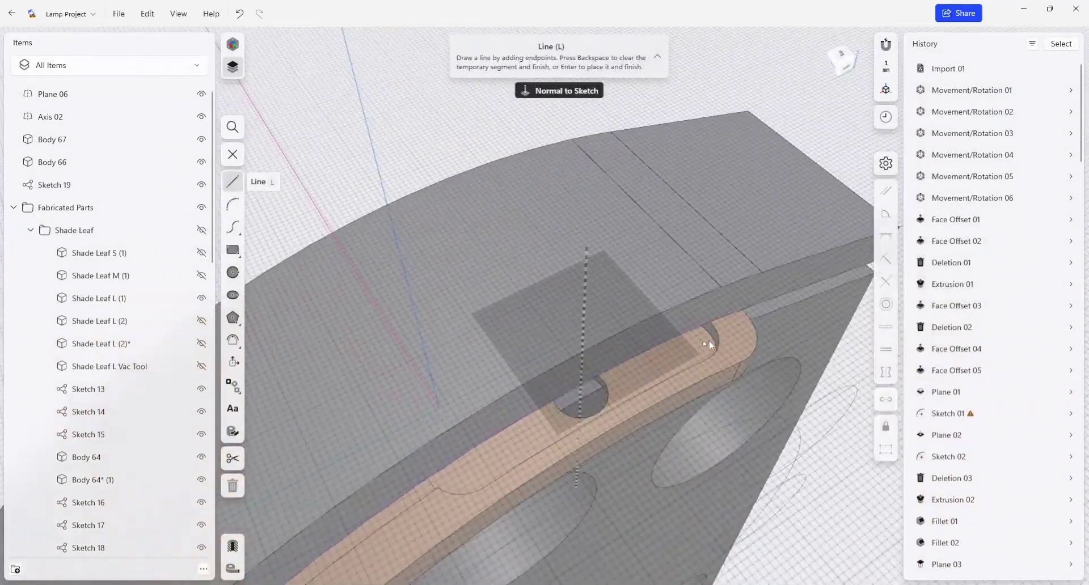
pyautogui.click(233, 433)
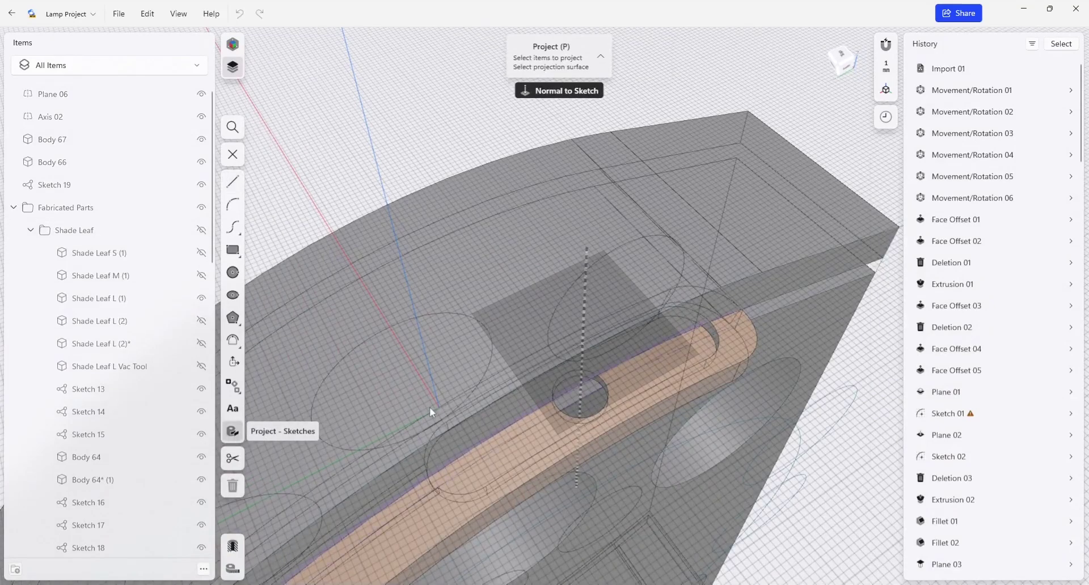
pyautogui.click(712, 346)
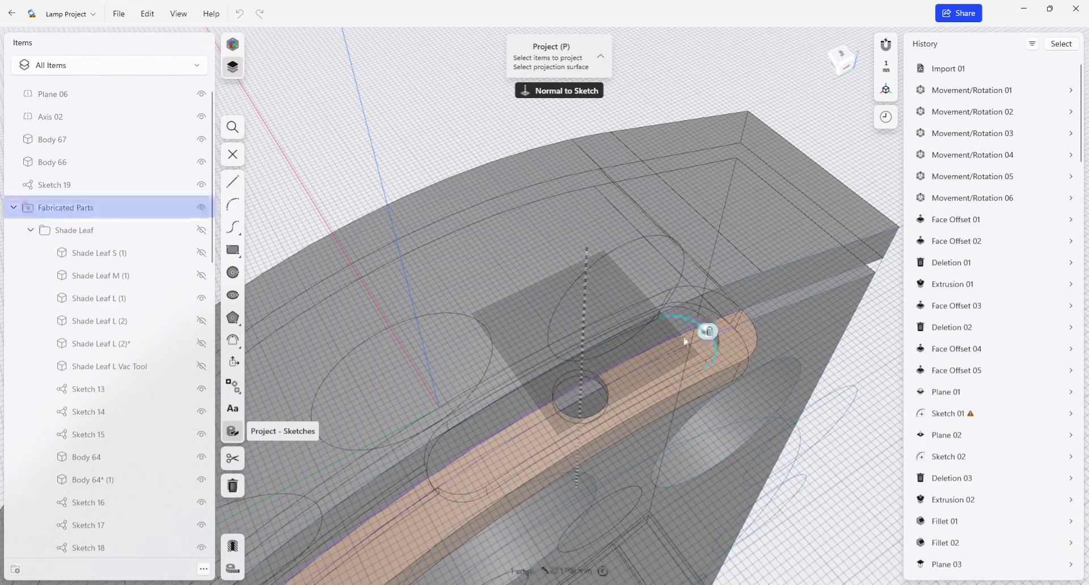
pyautogui.click(655, 318)
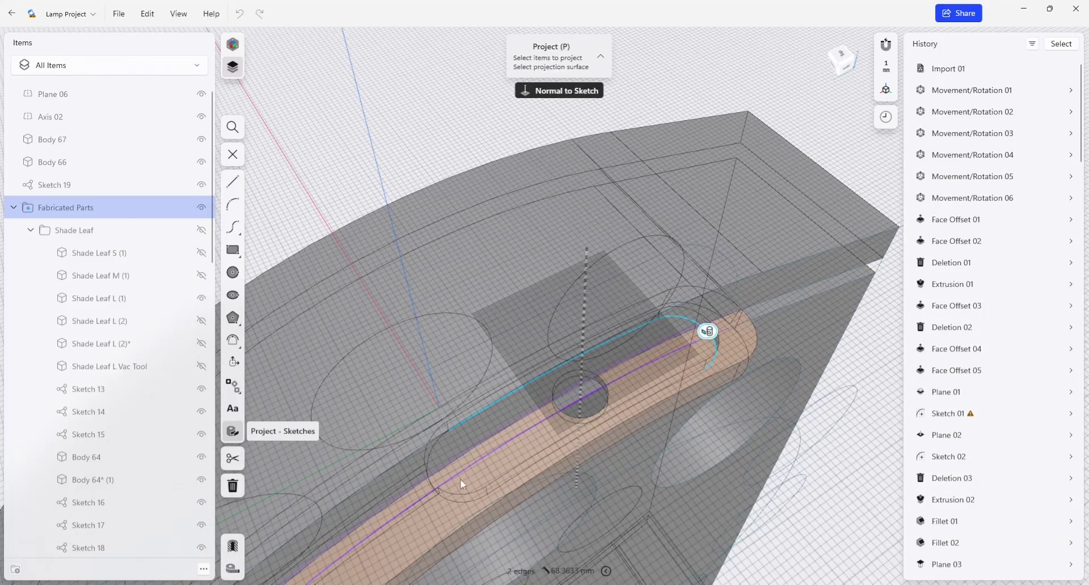
pyautogui.click(434, 445)
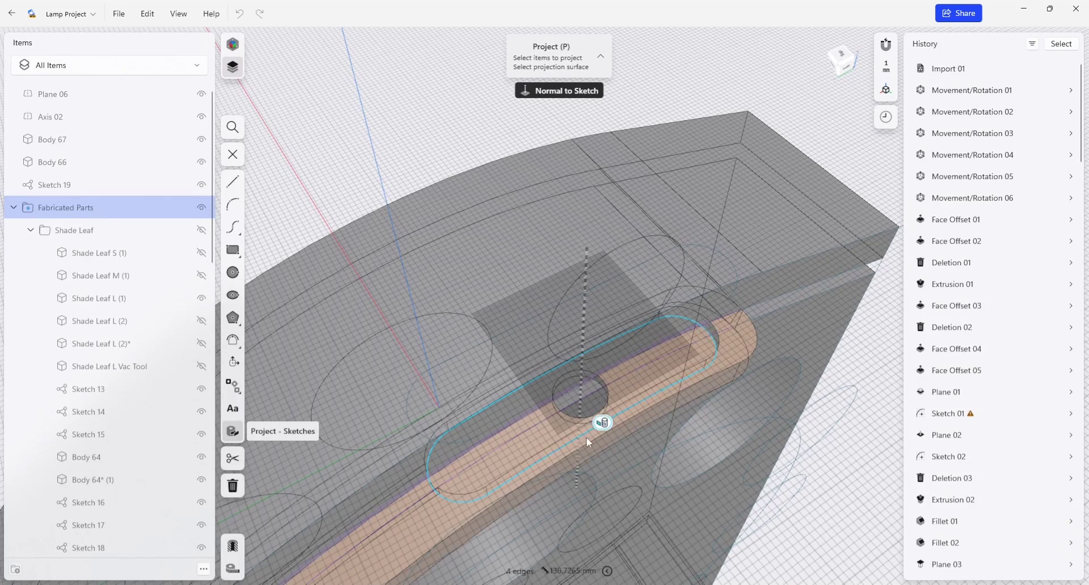
pyautogui.moveTo(588, 442); pyautogui.dragTo(623, 361, button='right')
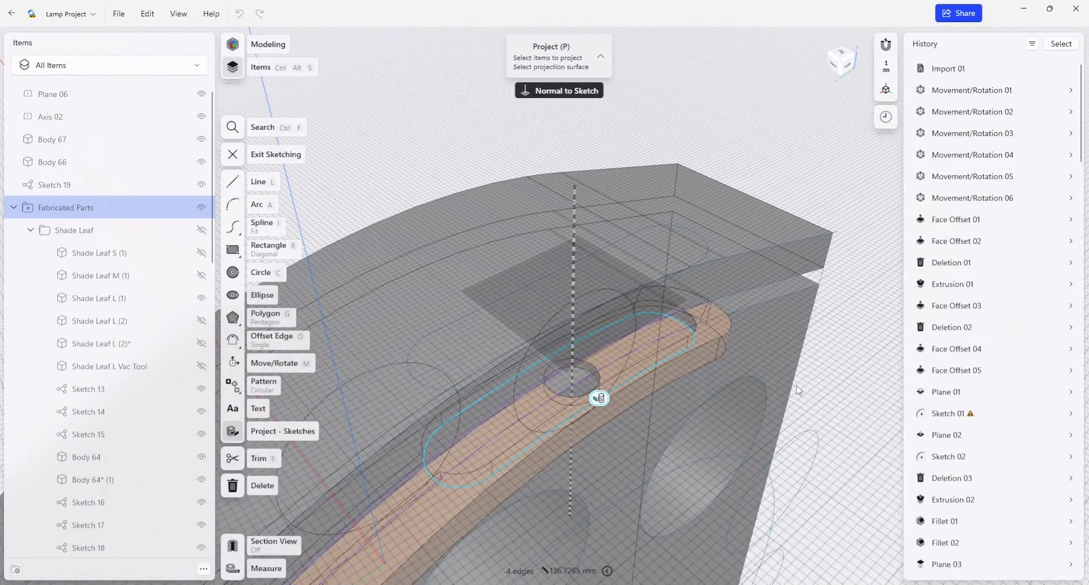
pyautogui.press('Return')
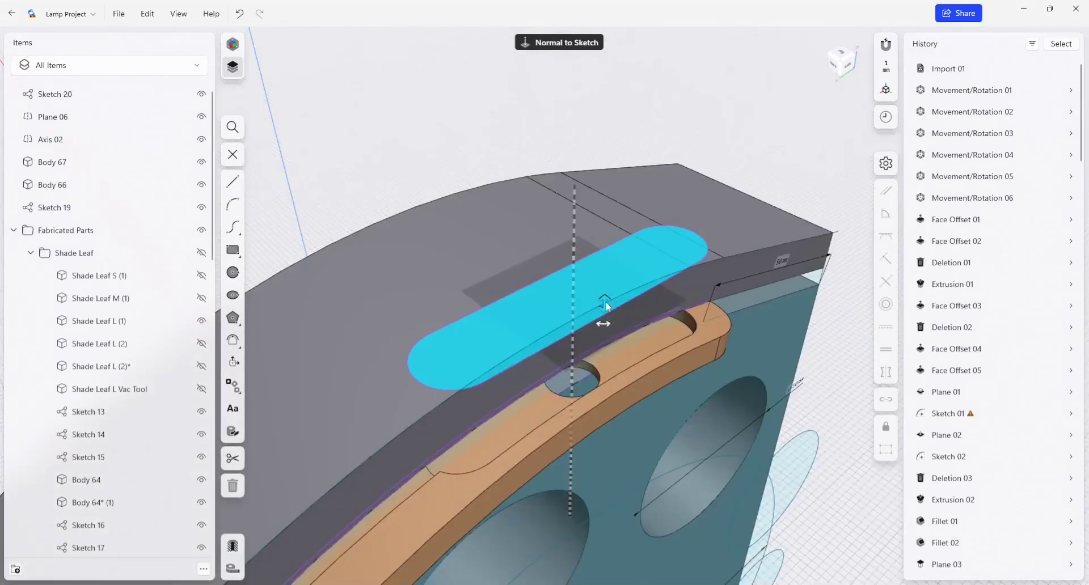
# Extrude the slot profile 20 mm down into the rim tab as a subtract.
pyautogui.click(605, 307)
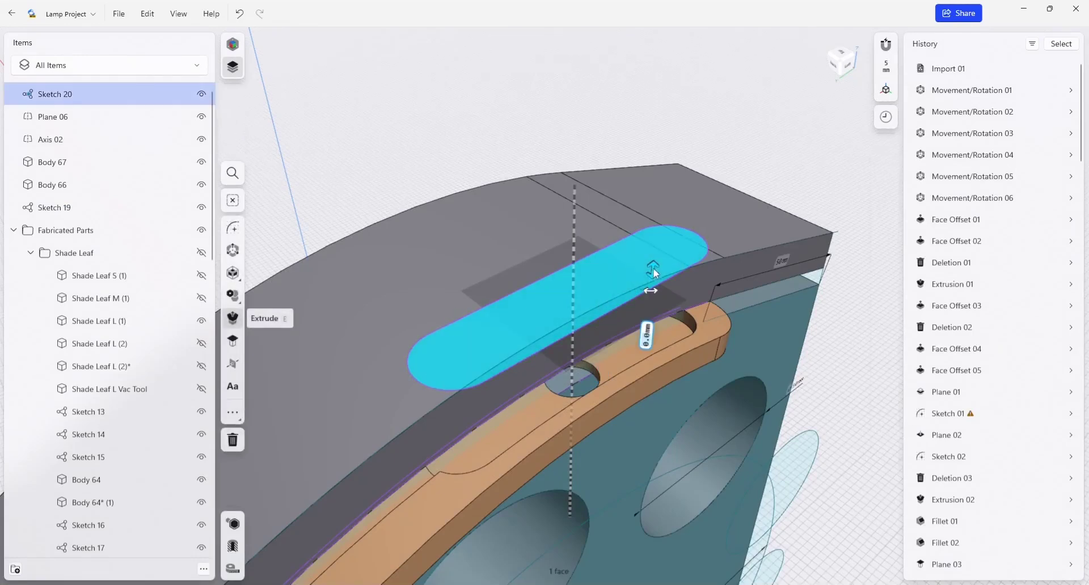
pyautogui.moveTo(653, 269); pyautogui.dragTo(662, 342)
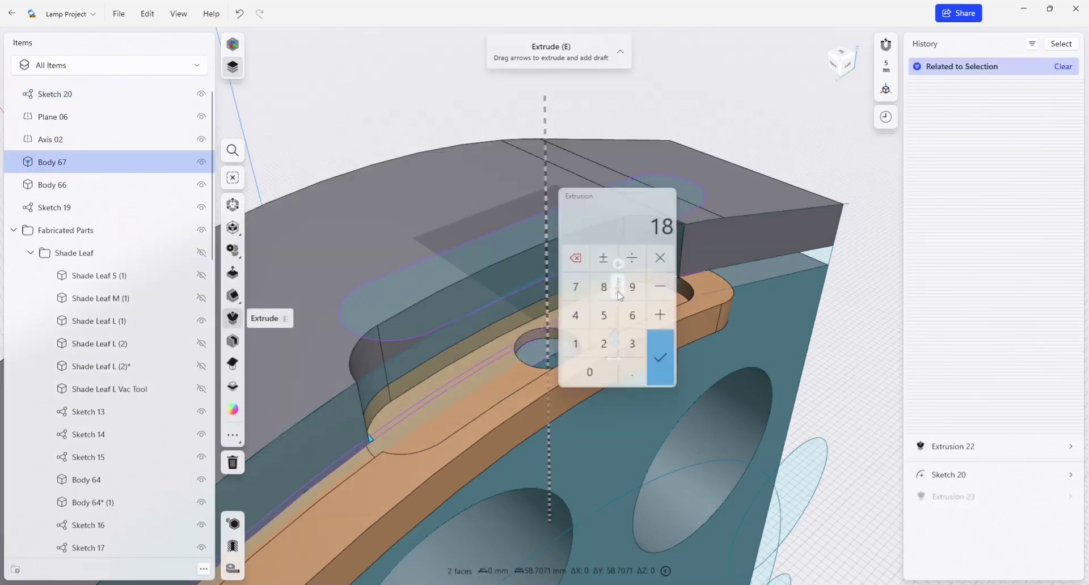
pyautogui.click(653, 348)
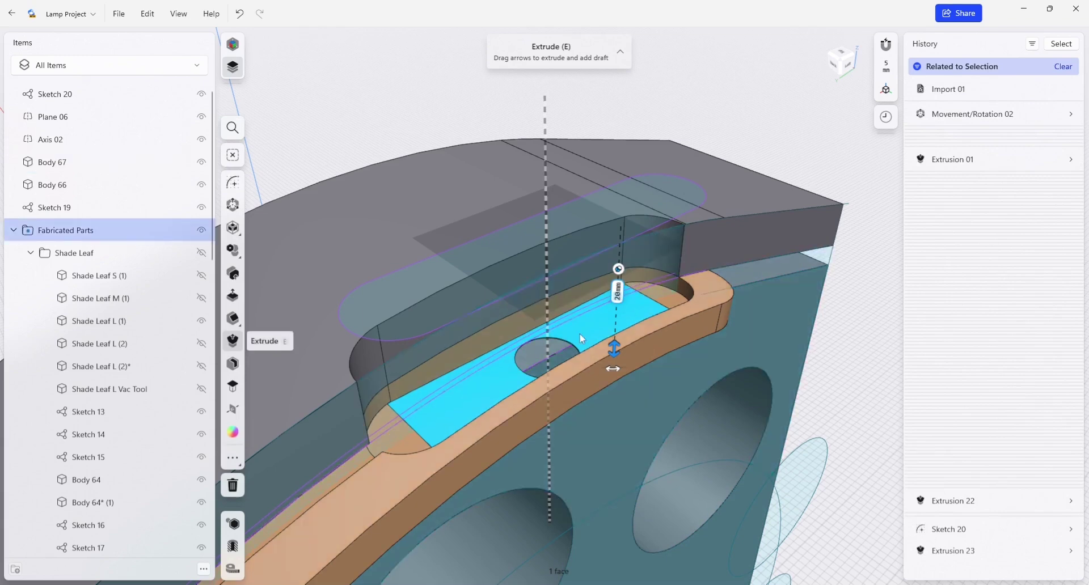
pyautogui.press('Escape')
pyautogui.scroll(-5, 970, 488)
pyautogui.scroll(-3, 970, 493)
pyautogui.scroll(-5, 971, 493)
pyautogui.scroll(-4, 968, 555)
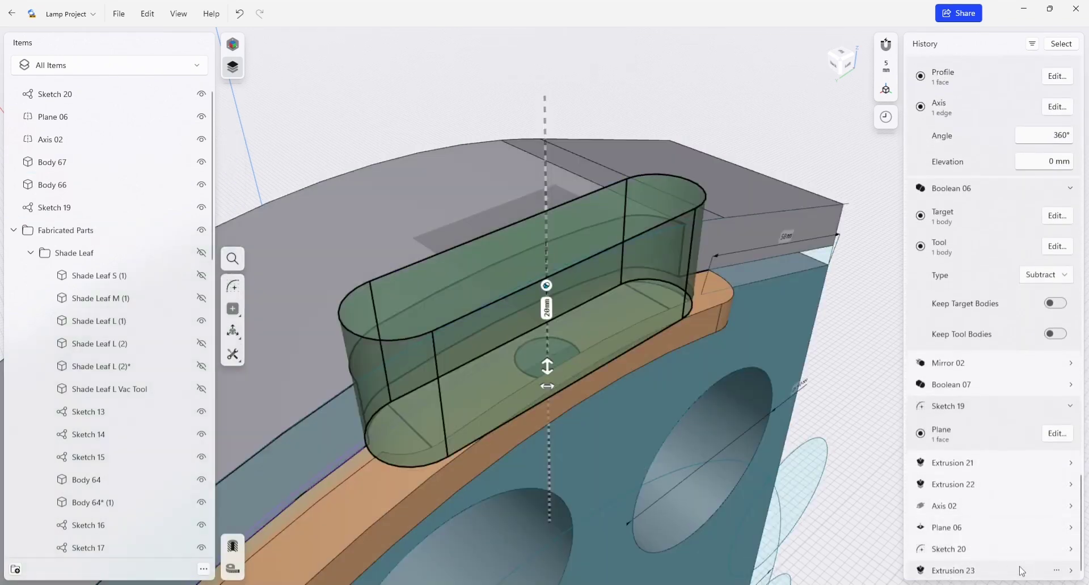
# Limit Extrusion 23's cut to remove material from Body 67 only.
pyautogui.click(1020, 571)
pyautogui.click(1071, 570)
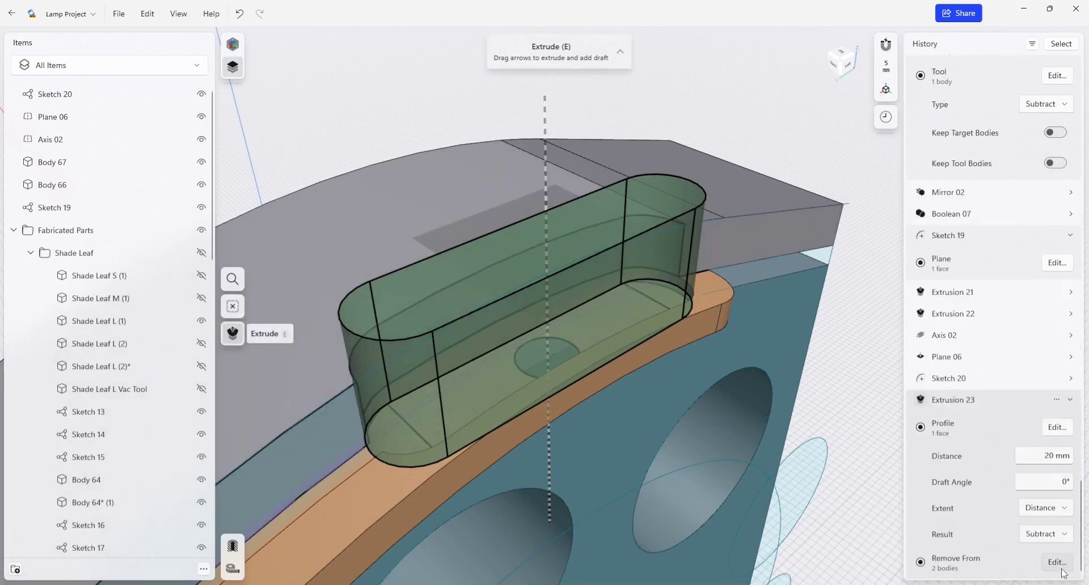
pyautogui.click(1054, 565)
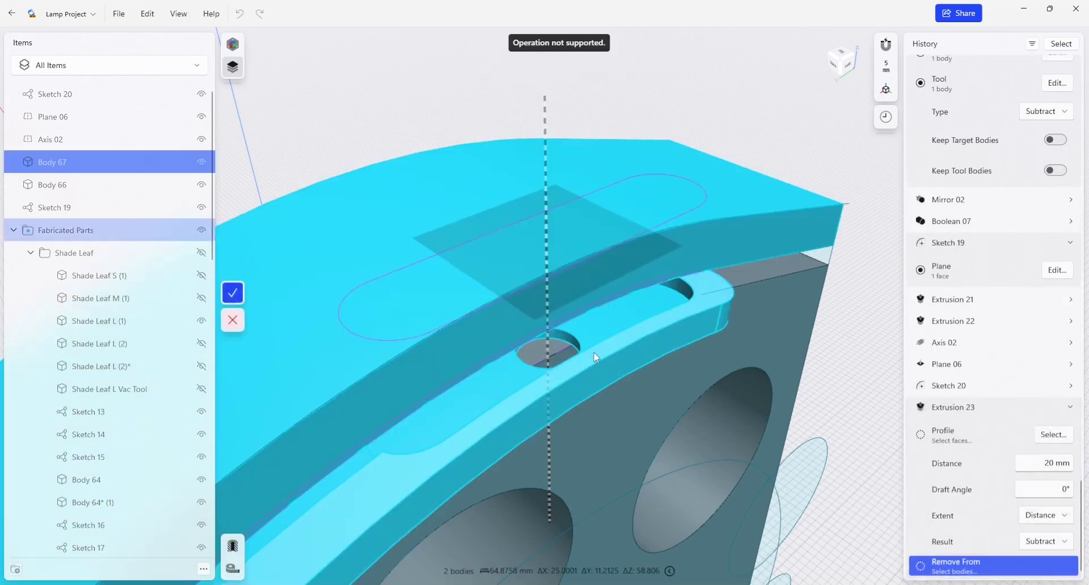
pyautogui.click(600, 356)
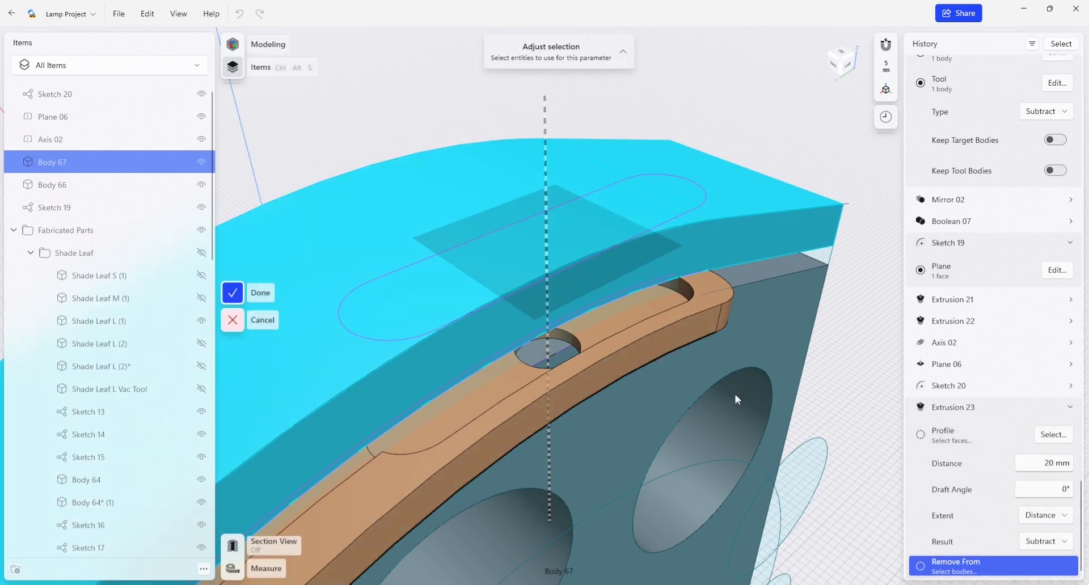
pyautogui.click(735, 394)
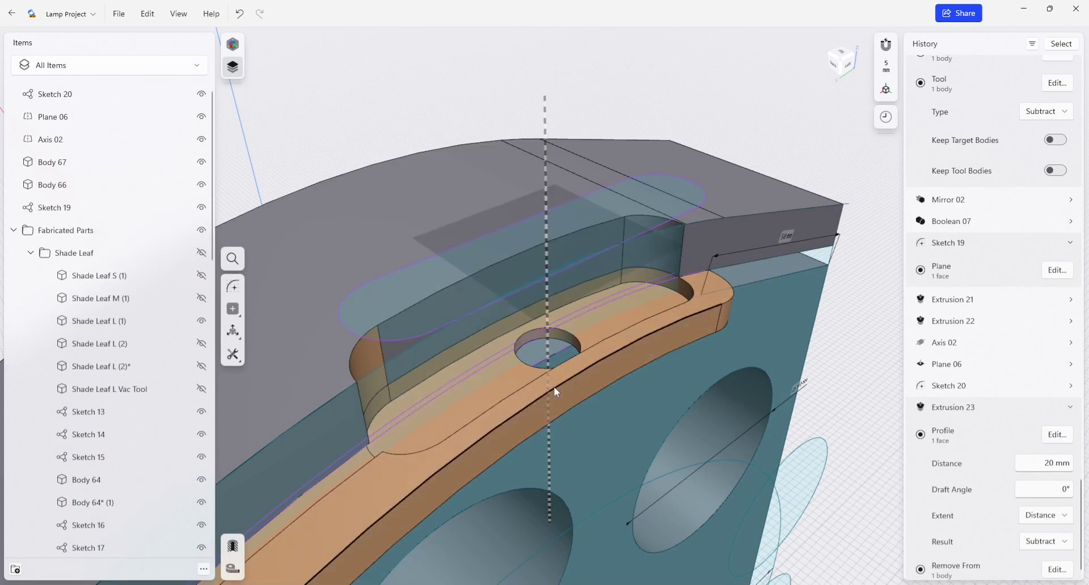
pyautogui.moveTo(553, 386)
pyautogui.mouseDown(button='right')
pyautogui.moveTo(504, 344)
pyautogui.moveTo(510, 298)
pyautogui.mouseUp(button='right')
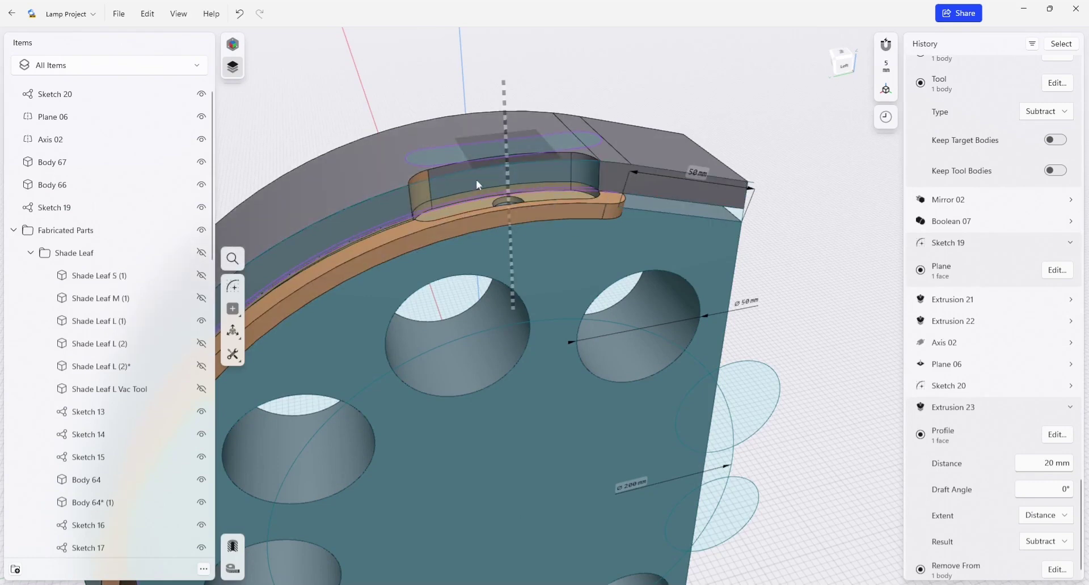
pyautogui.scroll(-2, 547, 195)
pyautogui.moveTo(545, 210)
pyautogui.mouseDown(button='middle')
pyautogui.moveTo(504, 301)
pyautogui.moveTo(508, 290)
pyautogui.moveTo(545, 292)
pyautogui.moveTo(431, 263)
pyautogui.moveTo(544, 294)
pyautogui.moveTo(578, 331)
pyautogui.moveTo(628, 244)
pyautogui.moveTo(673, 238)
pyautogui.moveTo(448, 295)
pyautogui.mouseUp(button='middle')
pyautogui.scroll(2, 448, 295)
pyautogui.scroll(3, 509, 319)
pyautogui.scroll(2, 472, 337)
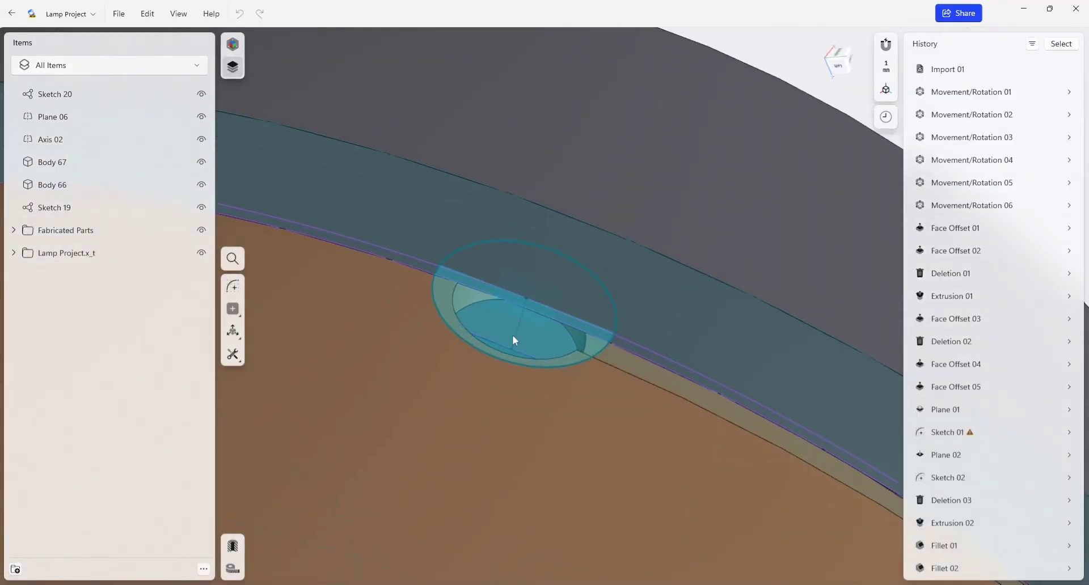
# Expand Fabricated Parts > Arm, hide its Sketch 02, and start sketching on Plane 02.
pyautogui.click(13, 229)
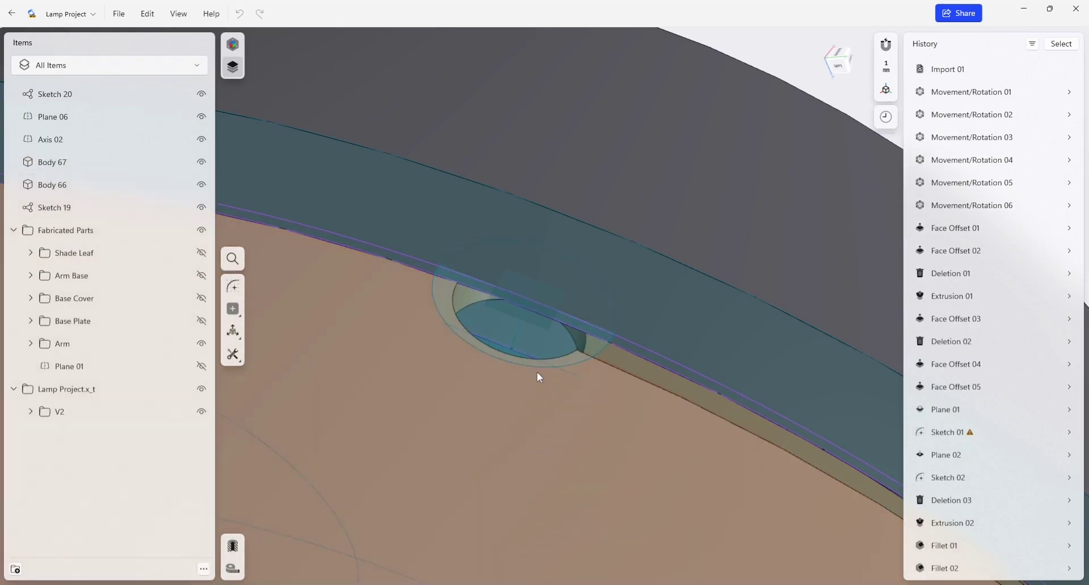
pyautogui.click(536, 367)
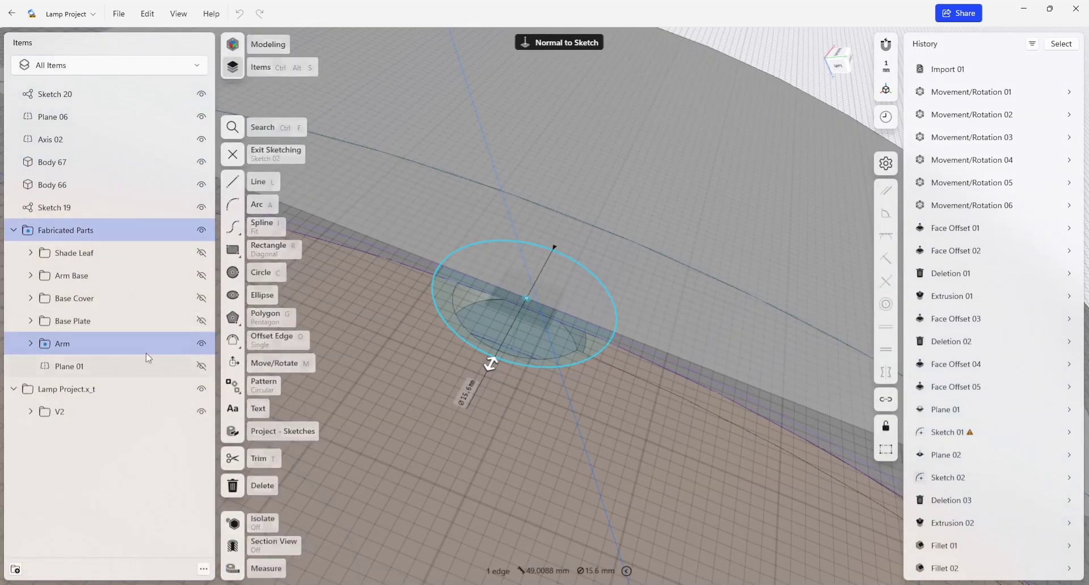
pyautogui.click(31, 344)
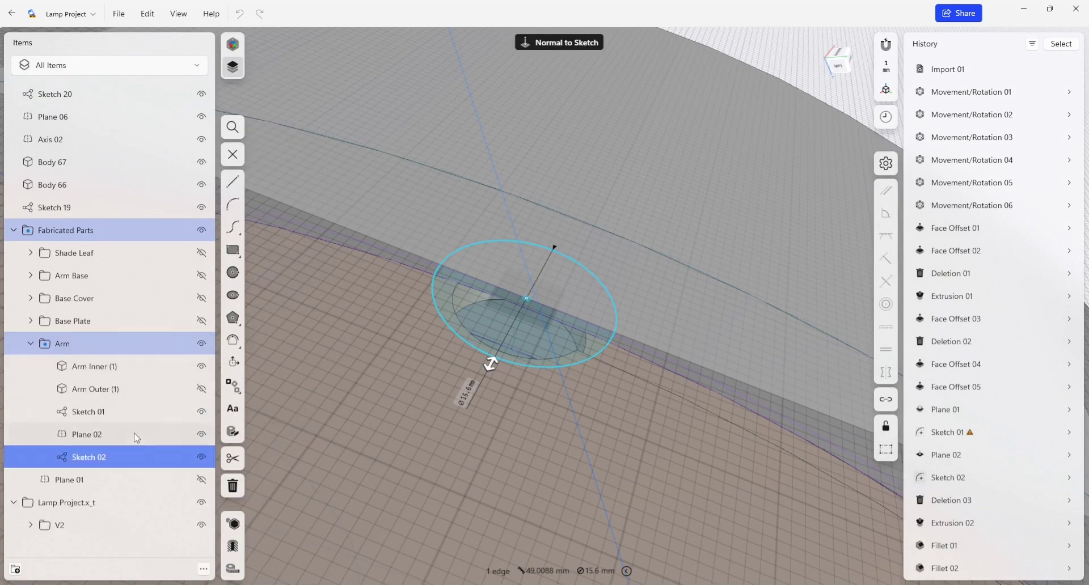
pyautogui.click(201, 457)
pyautogui.click(538, 318)
pyautogui.click(234, 240)
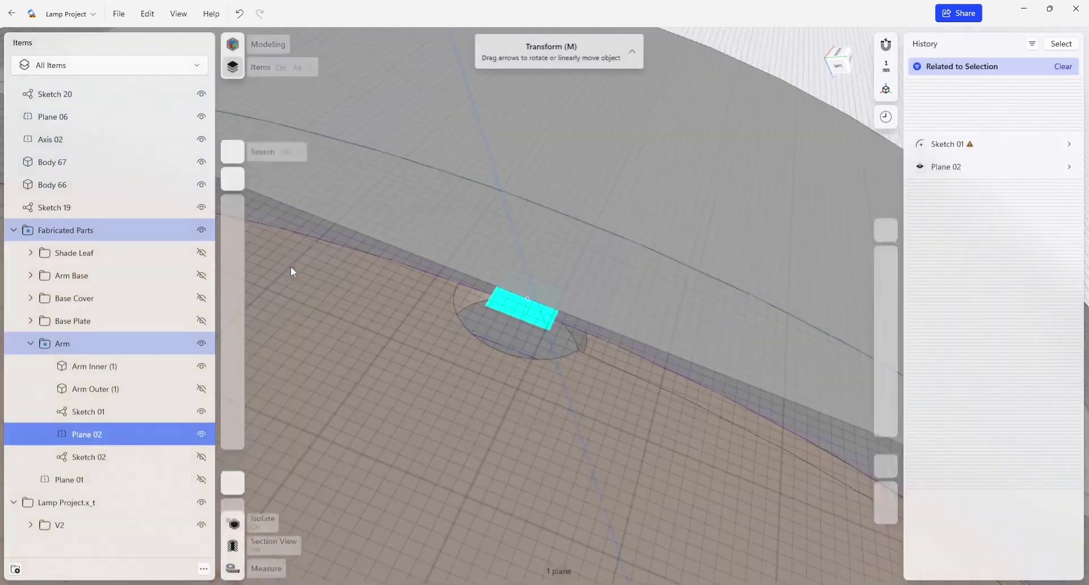
# Project the Arm Inner's circular hole edge onto Plane 02, creating Sketch 21.
pyautogui.scroll(-3, 528, 367)
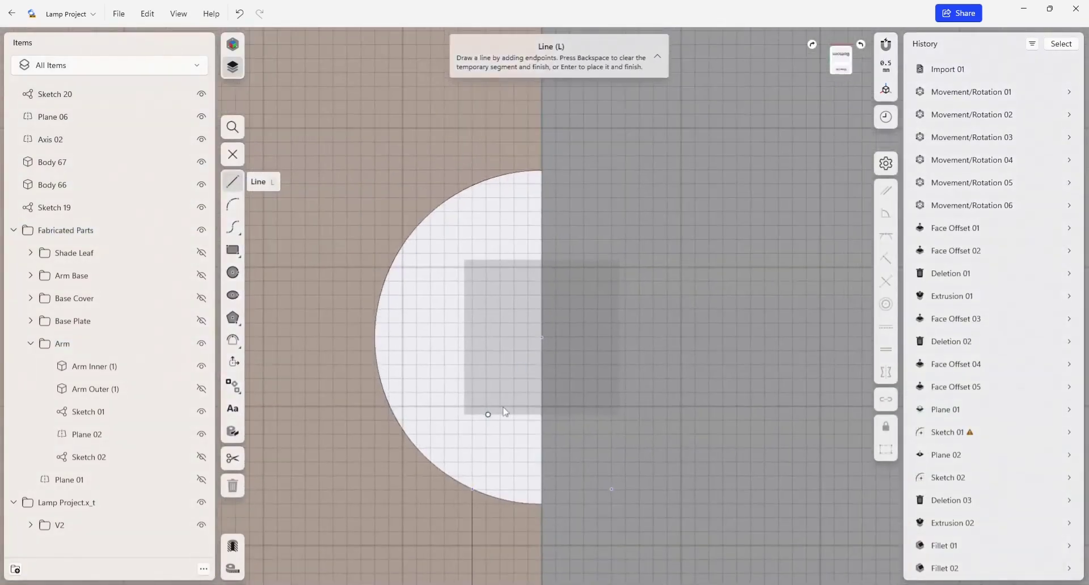
pyautogui.moveTo(488, 414); pyautogui.dragTo(546, 378, button='right')
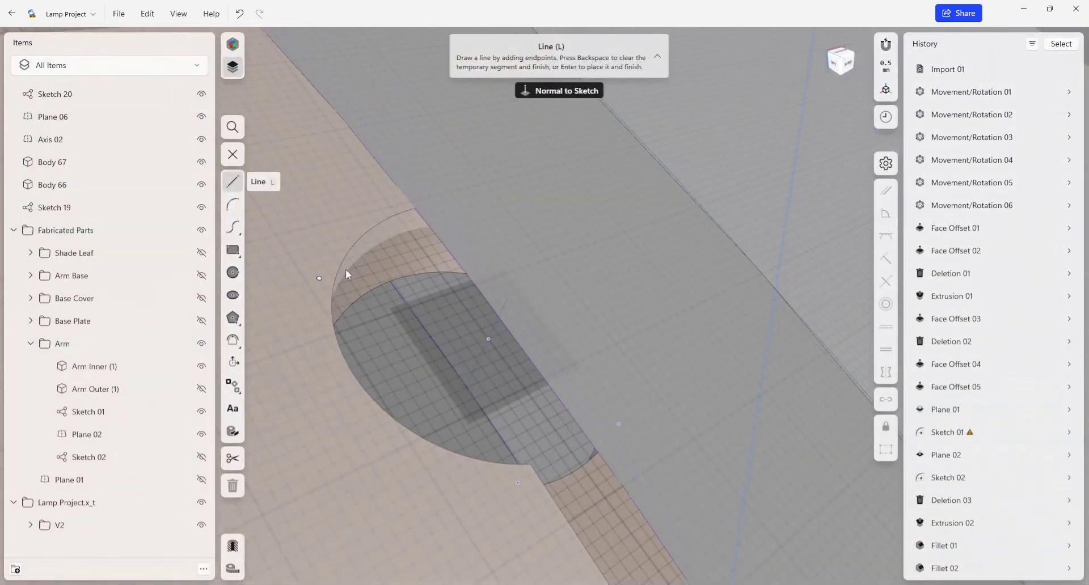
pyautogui.click(233, 431)
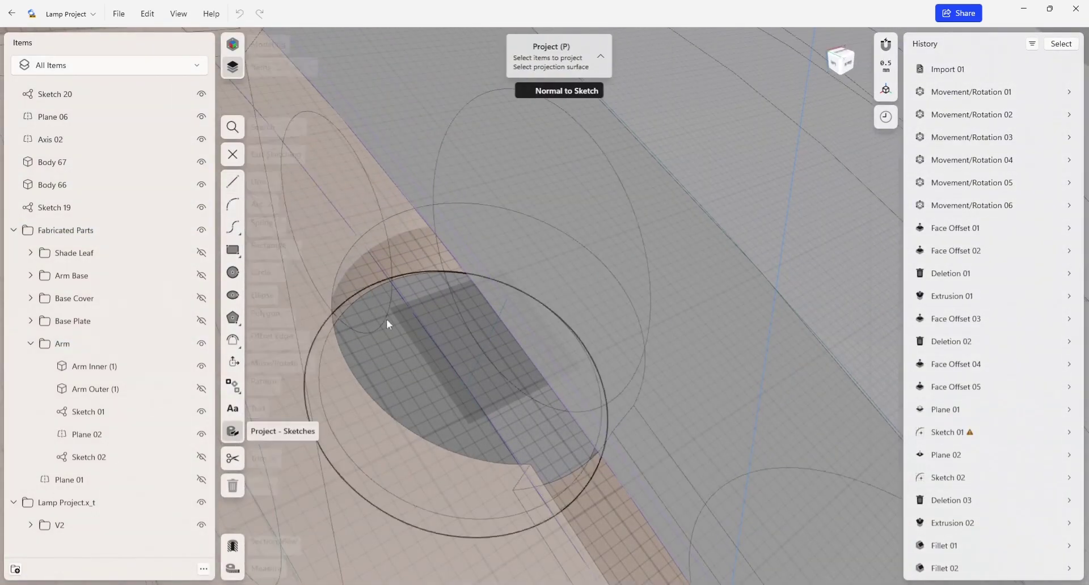
pyautogui.click(410, 273)
pyautogui.scroll(-2, 421, 393)
pyautogui.scroll(-3, 421, 391)
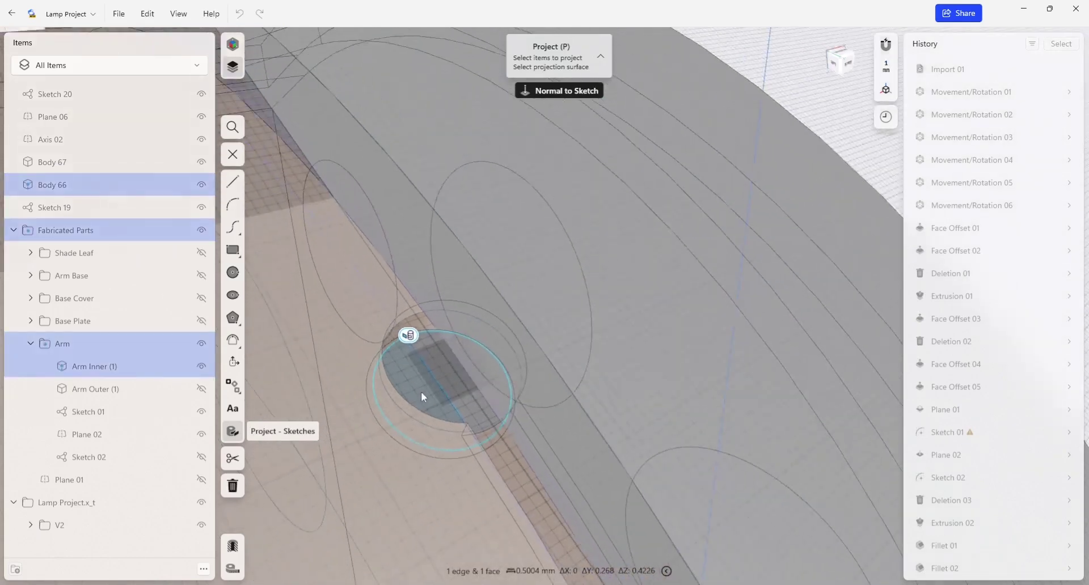
pyautogui.press('Return')
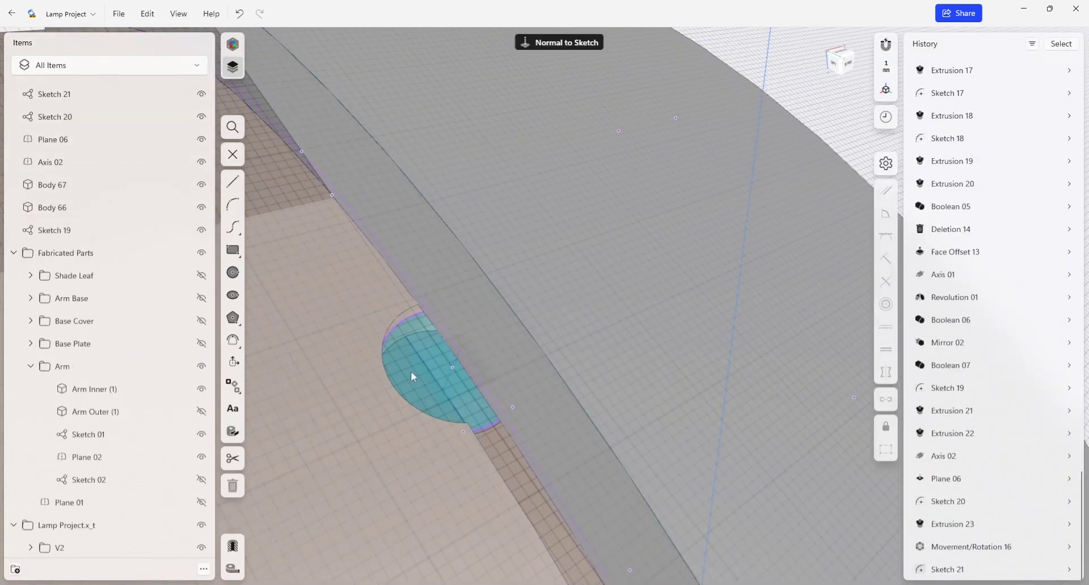
pyautogui.moveTo(430, 361); pyautogui.dragTo(412, 342, button='right')
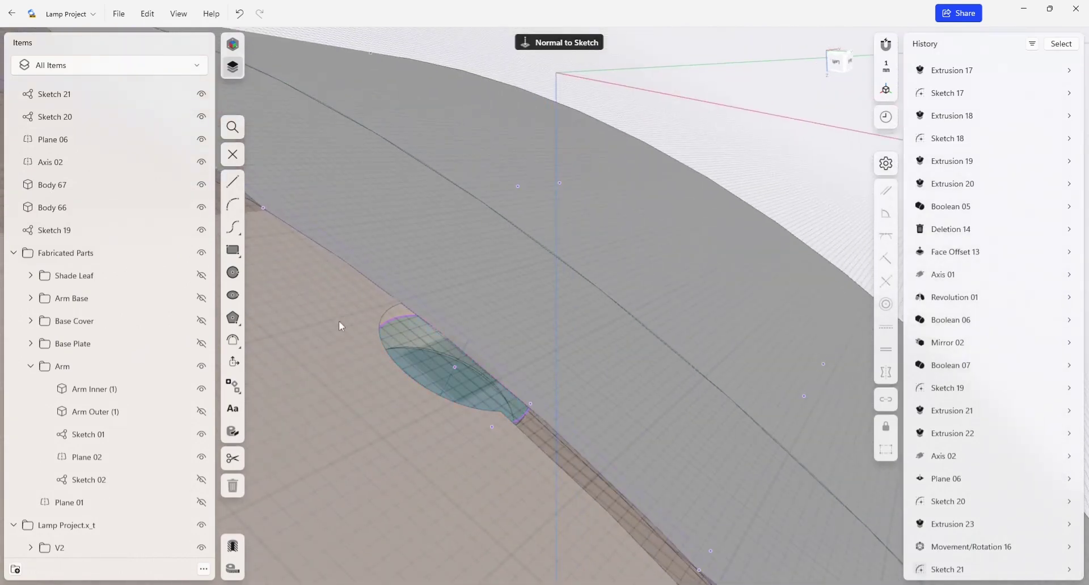
# Extrude the Sketch 21 circle 12.5 mm upward as a subtract into the rim.
pyautogui.click(400, 350)
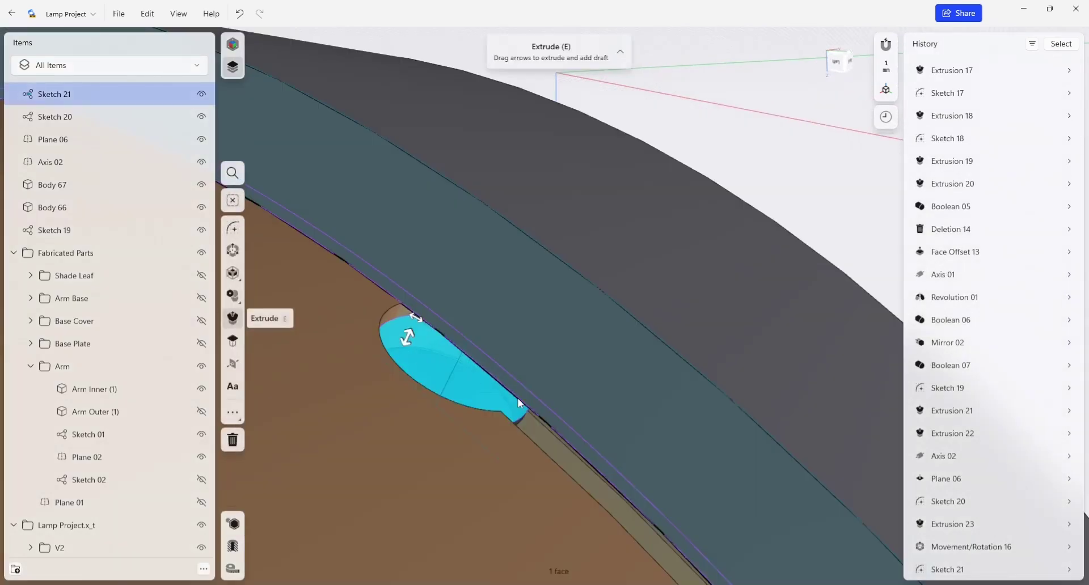
pyautogui.moveTo(408, 335); pyautogui.dragTo(525, 214)
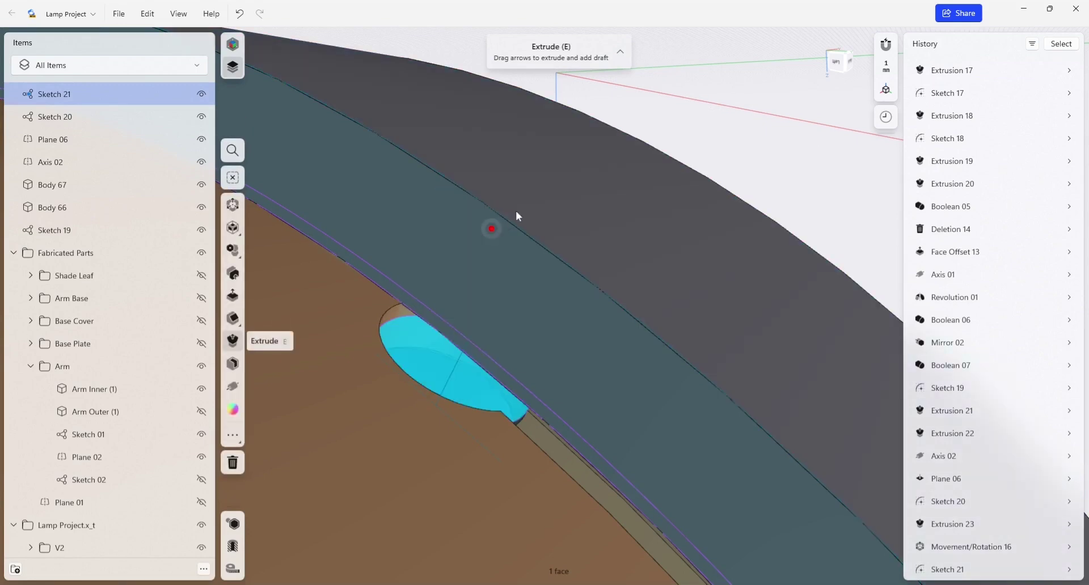
pyautogui.moveTo(560, 182)
pyautogui.mouseDown(button='middle')
pyautogui.moveTo(557, 360)
pyautogui.moveTo(539, 391)
pyautogui.mouseUp(button='middle')
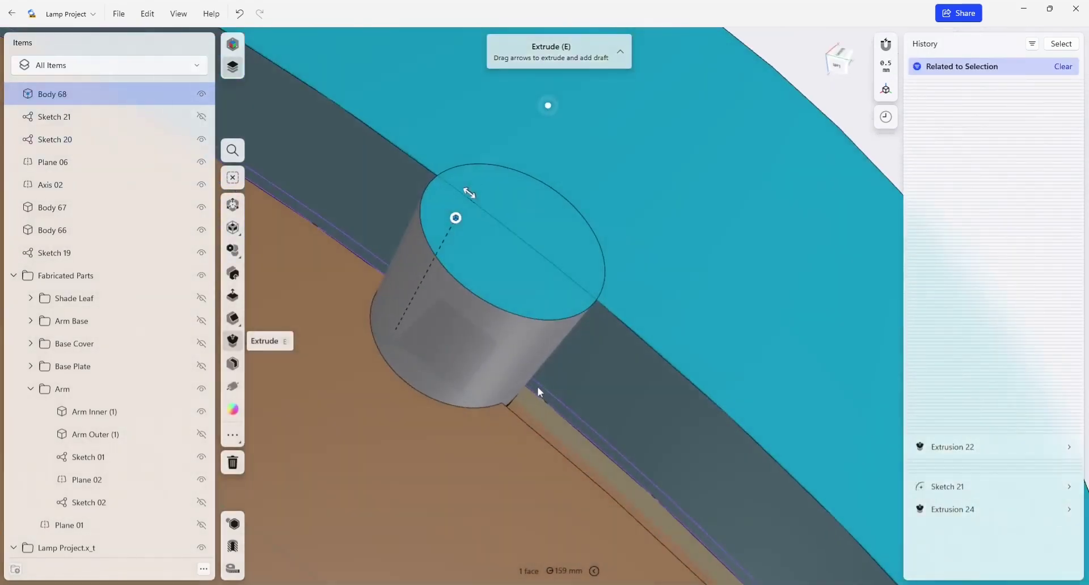
pyautogui.click(457, 224)
pyautogui.click(441, 243)
pyautogui.moveTo(558, 428)
pyautogui.mouseDown(button='middle')
pyautogui.moveTo(490, 393)
pyautogui.moveTo(491, 369)
pyautogui.moveTo(576, 402)
pyautogui.moveTo(782, 297)
pyautogui.mouseUp(button='middle')
pyautogui.scroll(-3, 437, 339)
pyautogui.press('Escape')
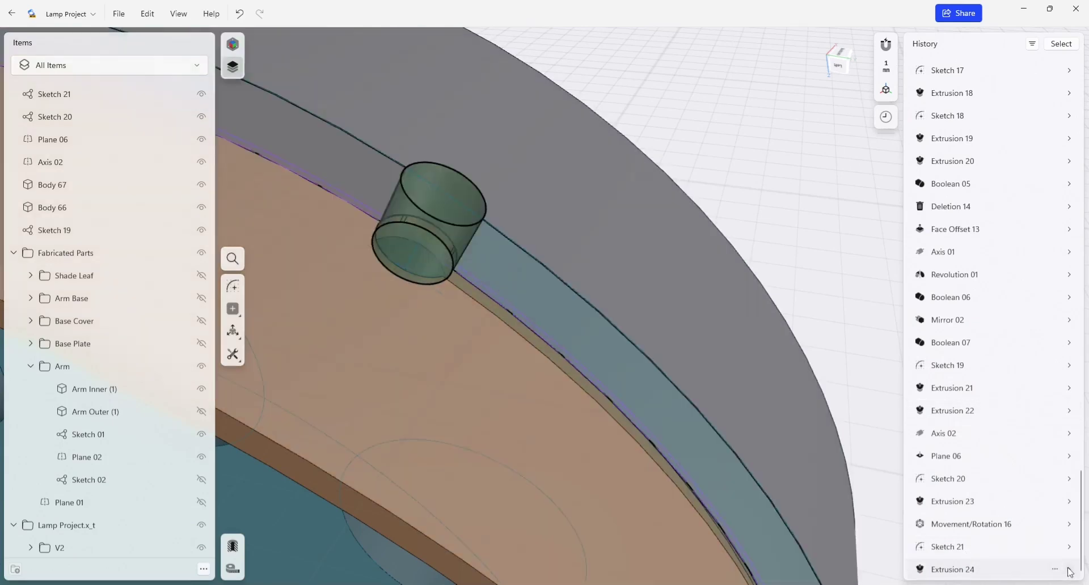
# Restrict Extrusion 24's cut to Body 67 only.
pyautogui.click(1069, 570)
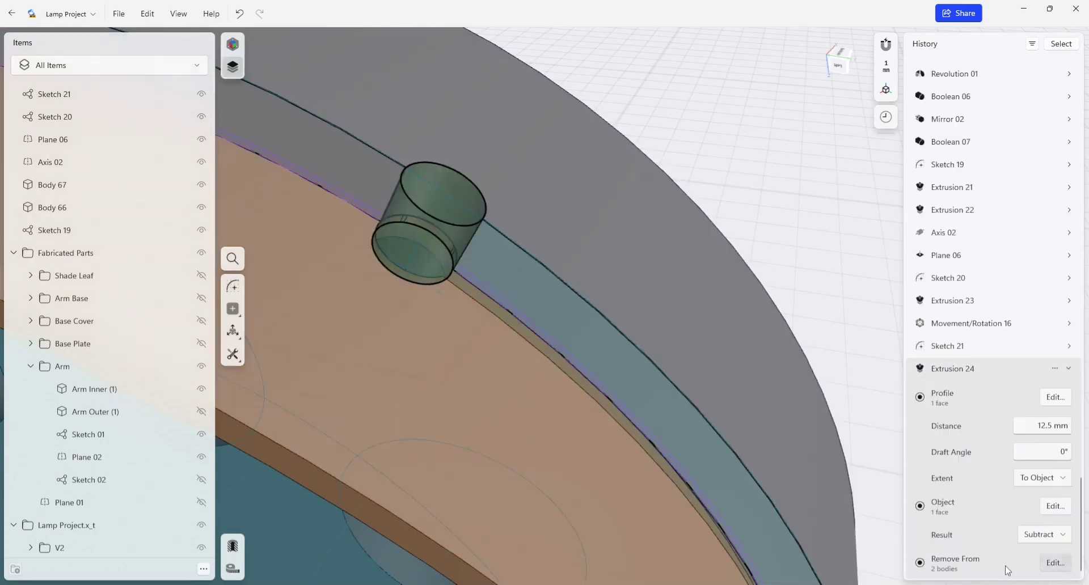
pyautogui.click(1043, 563)
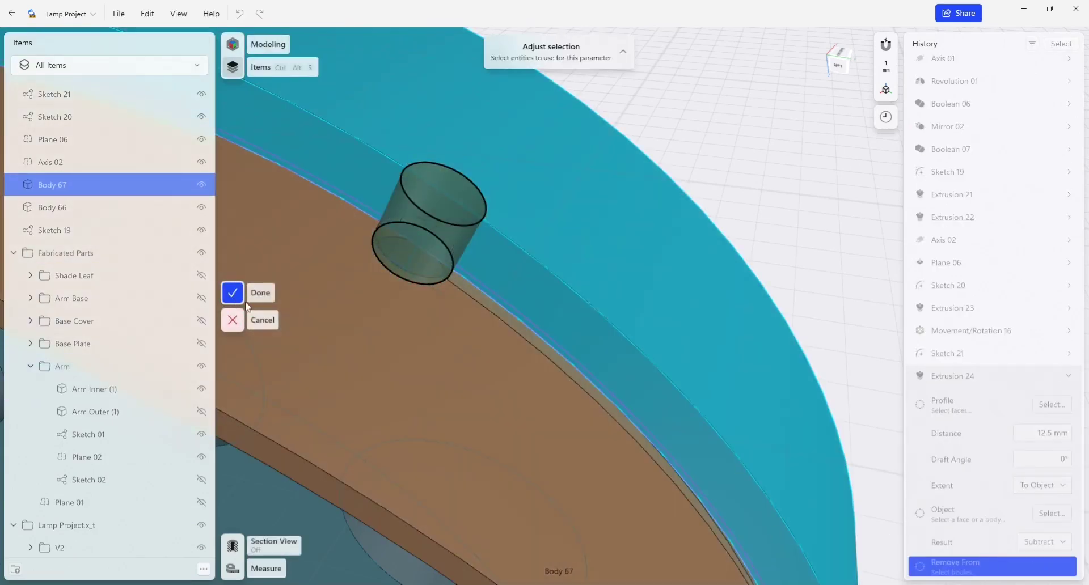
pyautogui.click(260, 293)
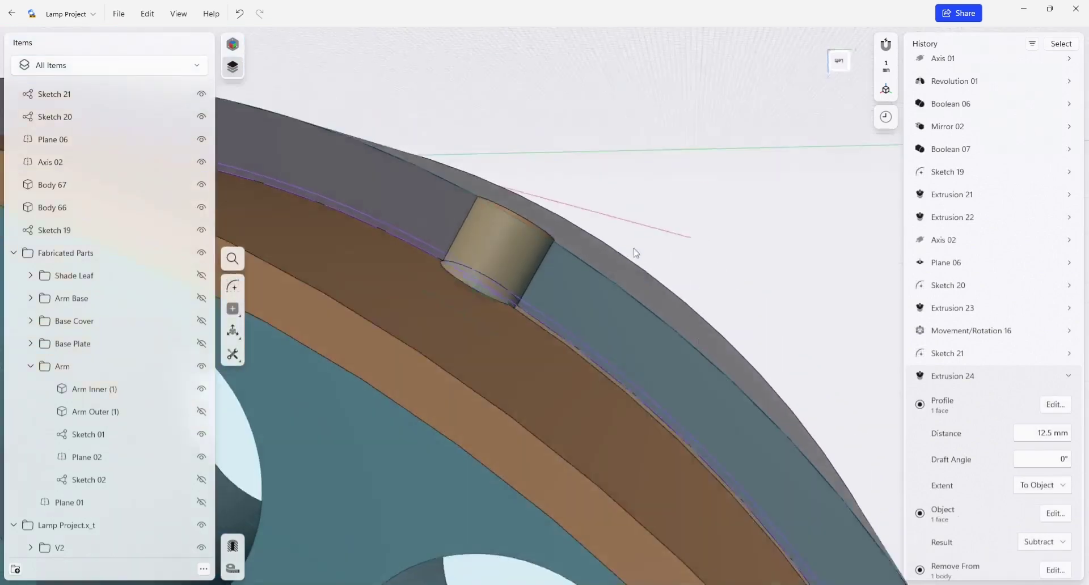
# Orbit toward the tab and hide the Arm's Sketch 01.
pyautogui.moveTo(635, 253)
pyautogui.mouseDown(button='right')
pyautogui.moveTo(584, 296)
pyautogui.moveTo(571, 202)
pyautogui.moveTo(513, 262)
pyautogui.moveTo(600, 104)
pyautogui.moveTo(567, 142)
pyautogui.moveTo(549, 229)
pyautogui.moveTo(502, 213)
pyautogui.moveTo(675, 221)
pyautogui.moveTo(638, 218)
pyautogui.moveTo(777, 212)
pyautogui.moveTo(314, 142)
pyautogui.mouseUp(button='right')
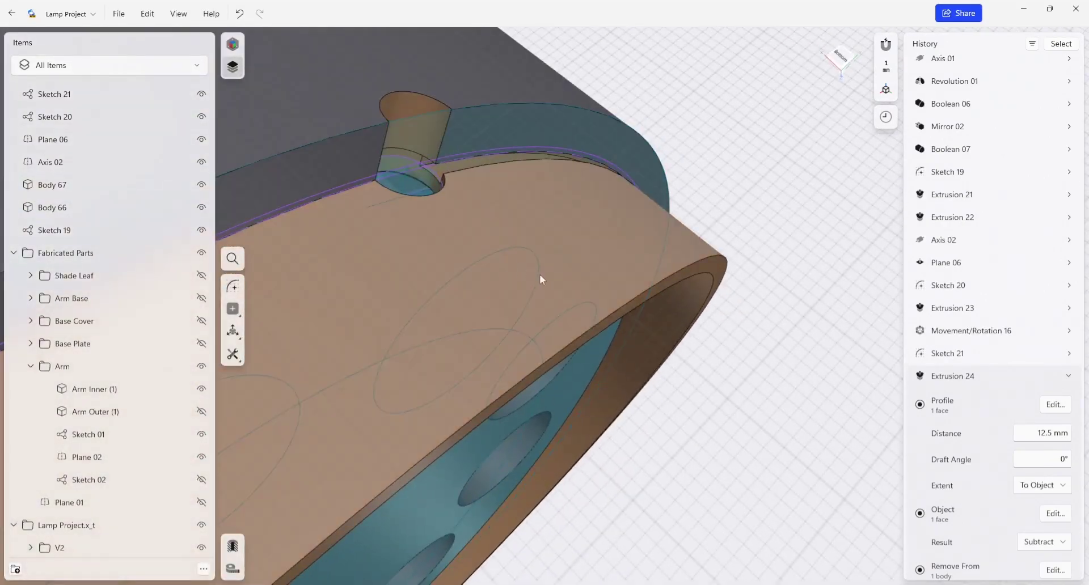
pyautogui.moveTo(520, 141); pyautogui.dragTo(515, 196, button='right')
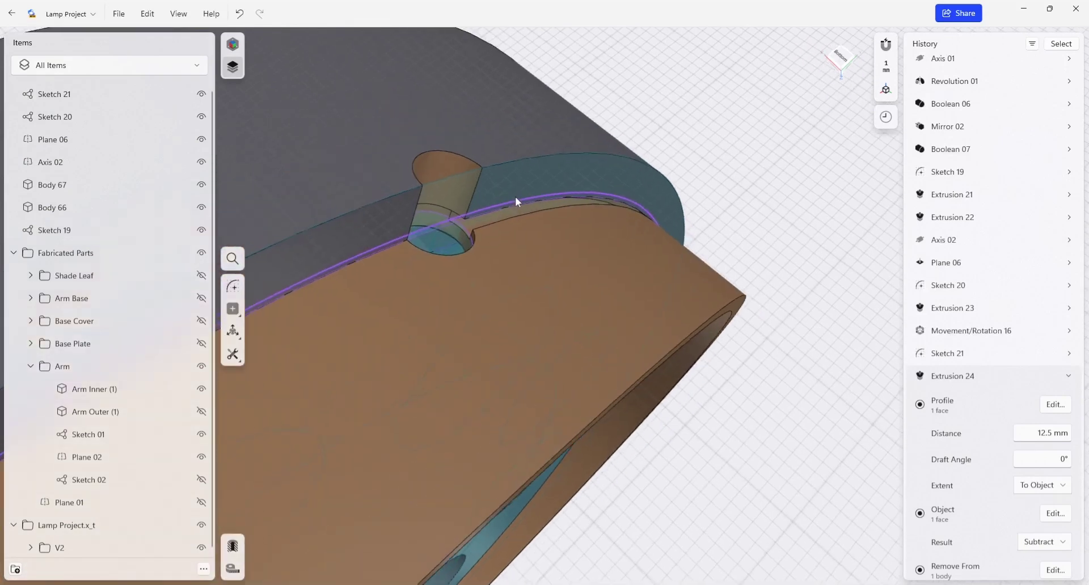
pyautogui.click(514, 196)
pyautogui.click(201, 434)
# Offset the tab's flat face on Body 67 to 47.5 mm.
pyautogui.scroll(3, 565, 168)
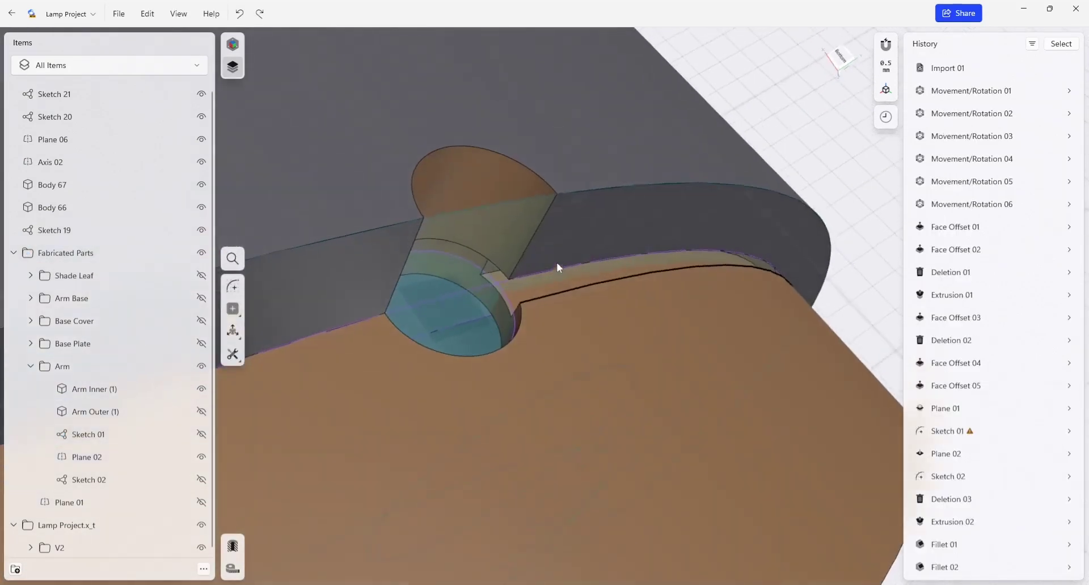
pyautogui.click(556, 261)
pyautogui.click(488, 266)
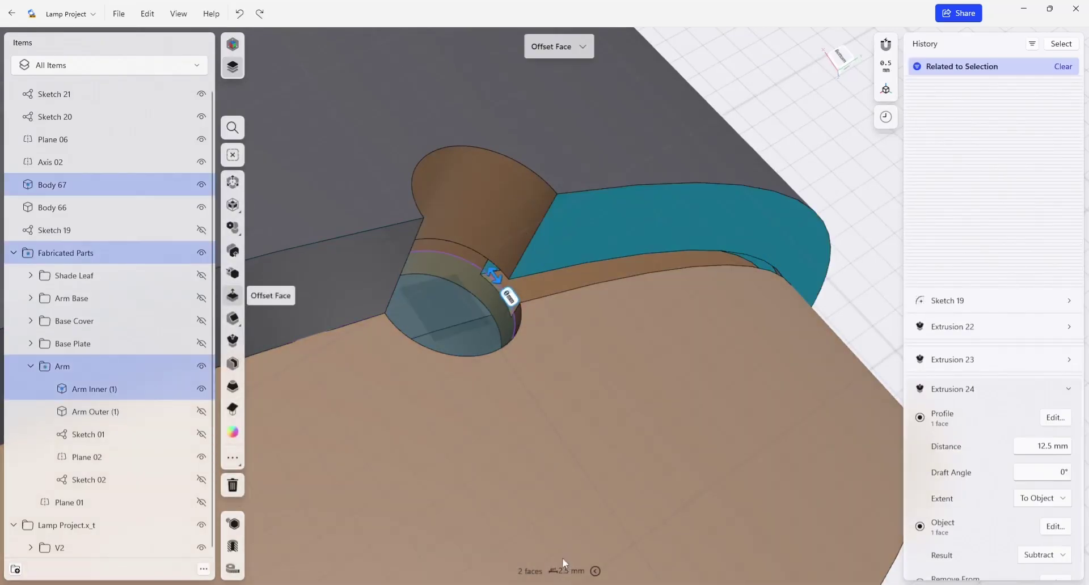
pyautogui.press('Escape')
pyautogui.click(667, 222)
pyautogui.moveTo(673, 223); pyautogui.dragTo(660, 220)
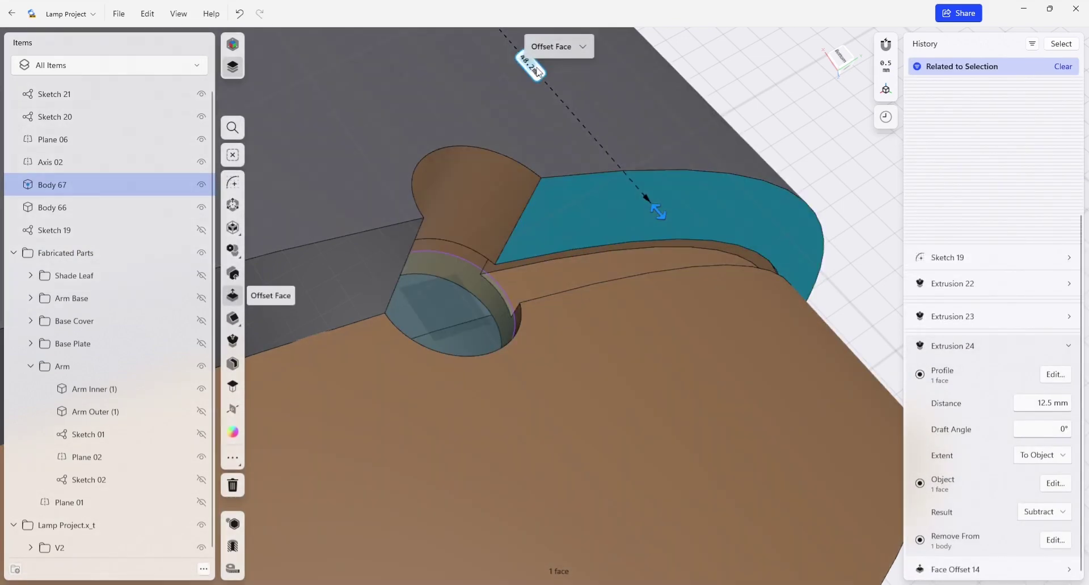
pyautogui.click(535, 74)
pyautogui.write('47.5')
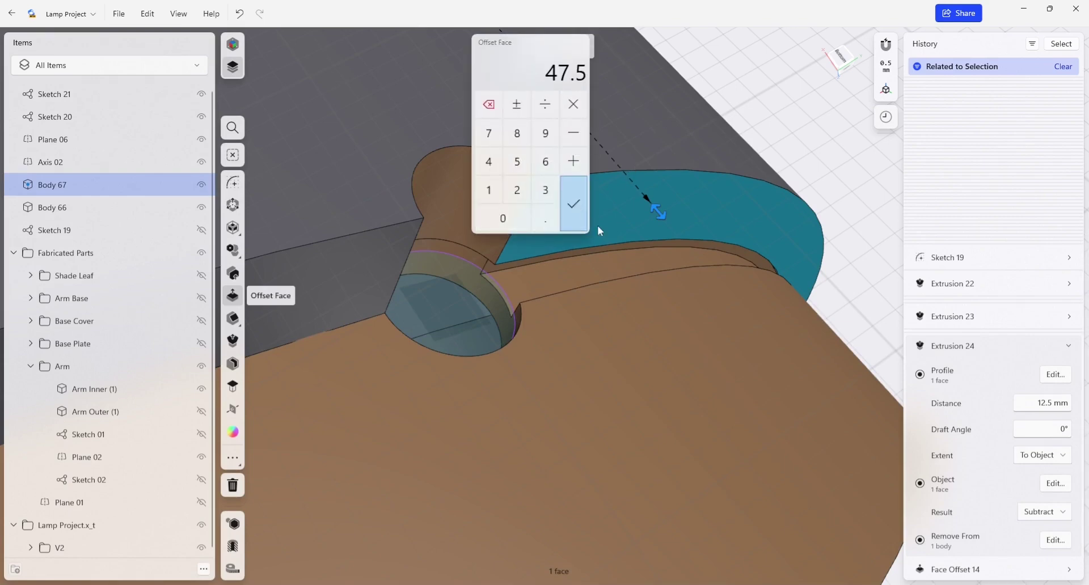
pyautogui.click(573, 206)
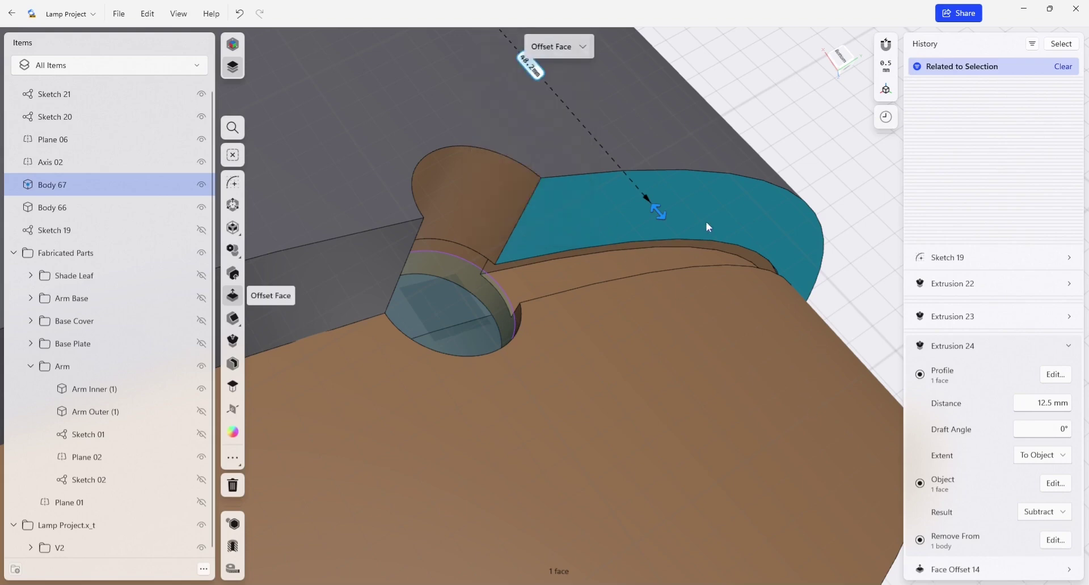
pyautogui.scroll(-3, 601, 217)
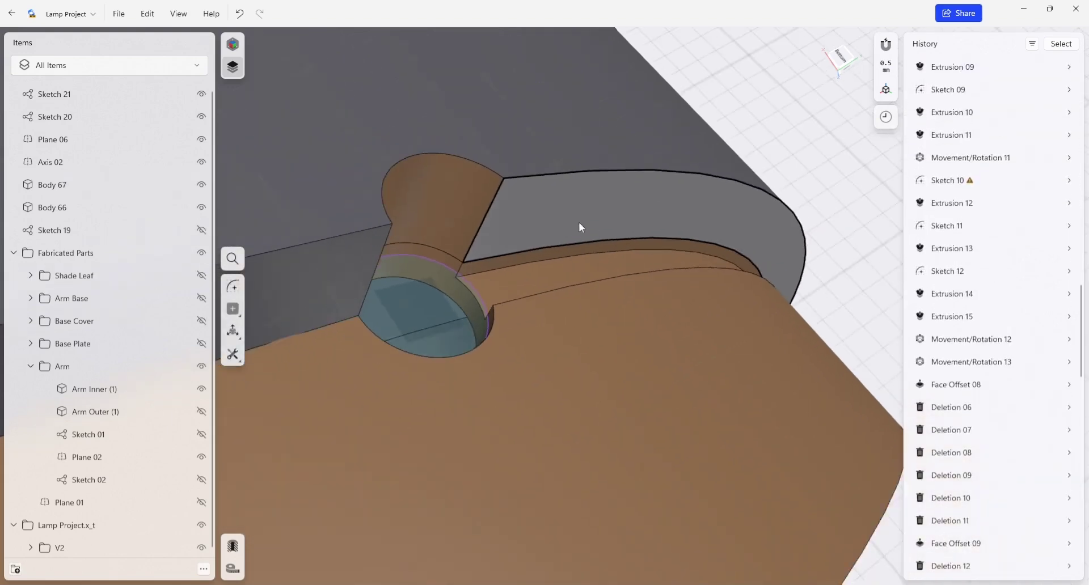
pyautogui.moveTo(578, 222)
pyautogui.mouseDown(button='right')
pyautogui.moveTo(642, 247)
pyautogui.moveTo(607, 268)
pyautogui.moveTo(565, 246)
pyautogui.moveTo(583, 245)
pyautogui.mouseUp(button='right')
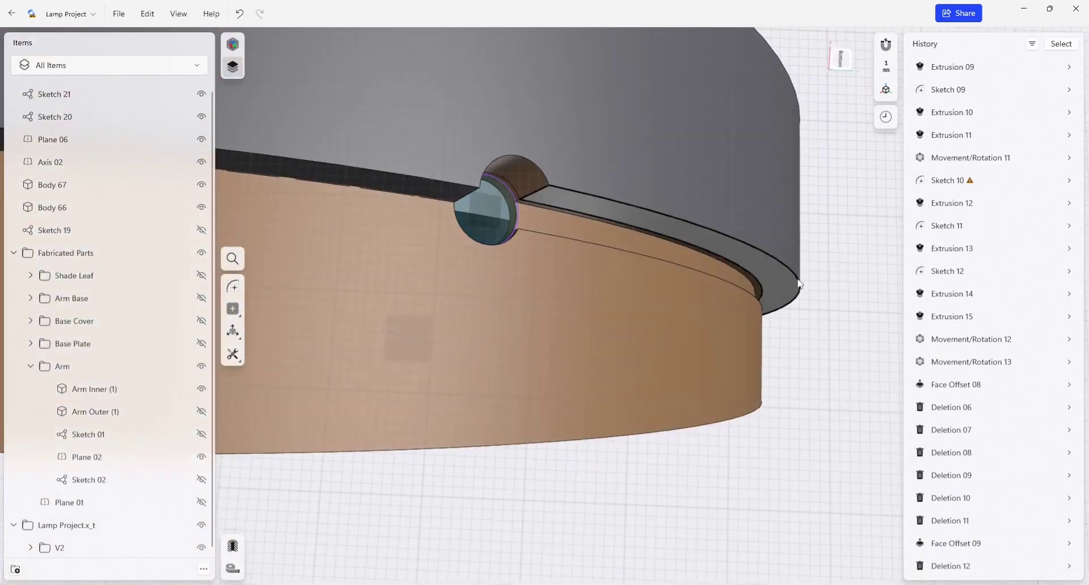
pyautogui.moveTo(808, 286)
pyautogui.mouseDown(button='right')
pyautogui.moveTo(734, 261)
pyautogui.moveTo(669, 216)
pyautogui.moveTo(703, 127)
pyautogui.moveTo(523, 362)
pyautogui.moveTo(397, 318)
pyautogui.mouseUp(button='right')
pyautogui.scroll(-5, 703, 126)
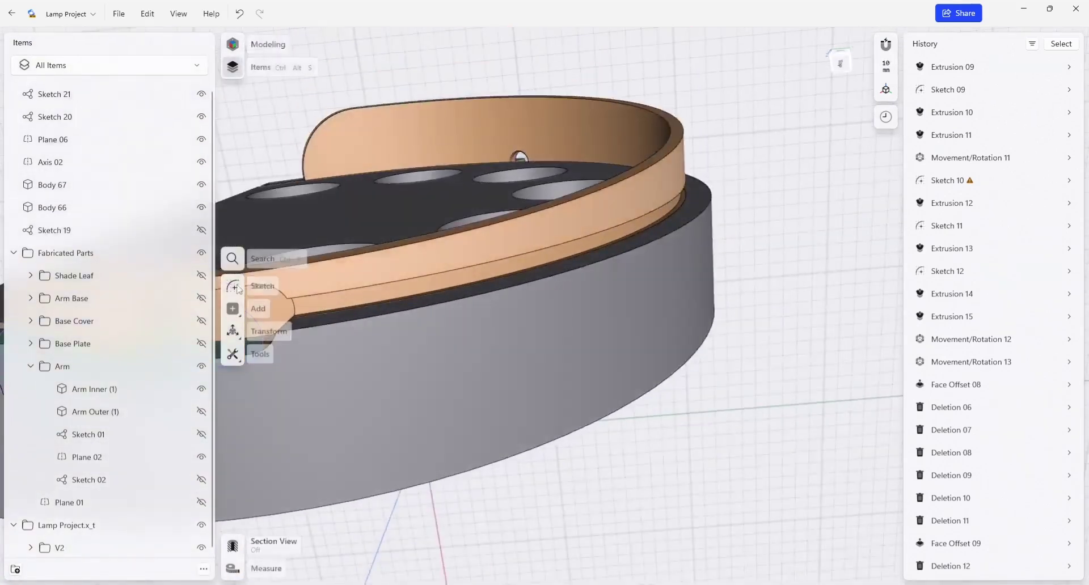
pyautogui.scroll(3, 251, 293)
pyautogui.moveTo(251, 293); pyautogui.dragTo(584, 379, button='right')
pyautogui.scroll(2, 584, 380)
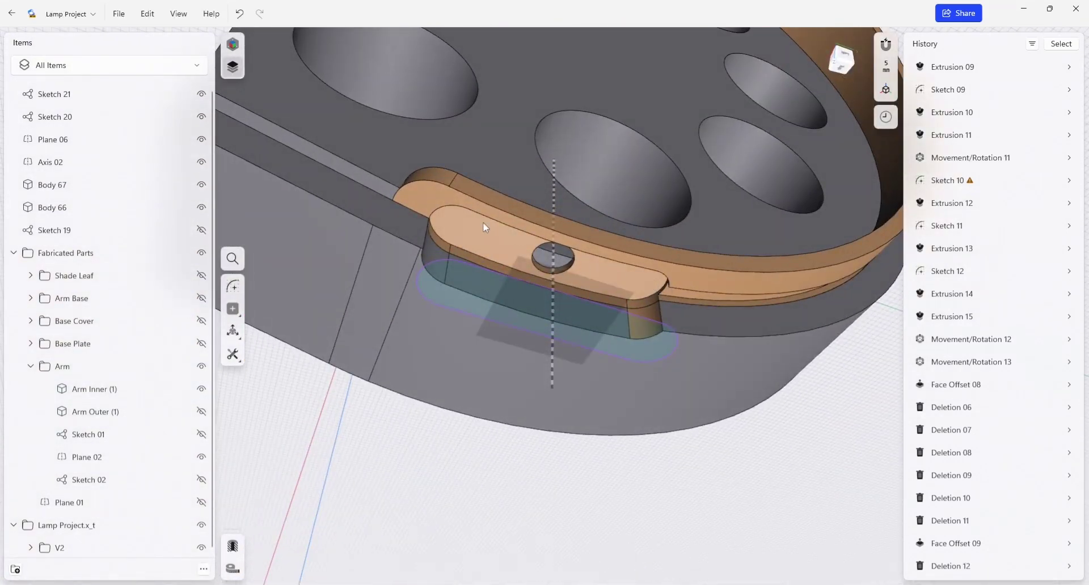
pyautogui.scroll(-3, 713, 389)
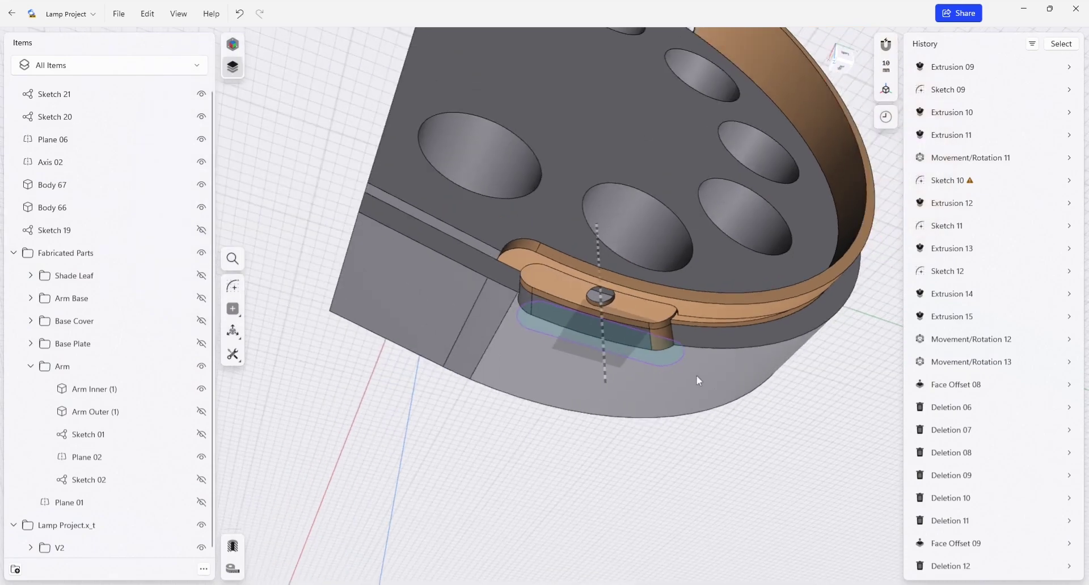
pyautogui.moveTo(688, 362)
pyautogui.mouseDown(button='right')
pyautogui.moveTo(671, 352)
pyautogui.moveTo(632, 362)
pyautogui.mouseUp(button='right')
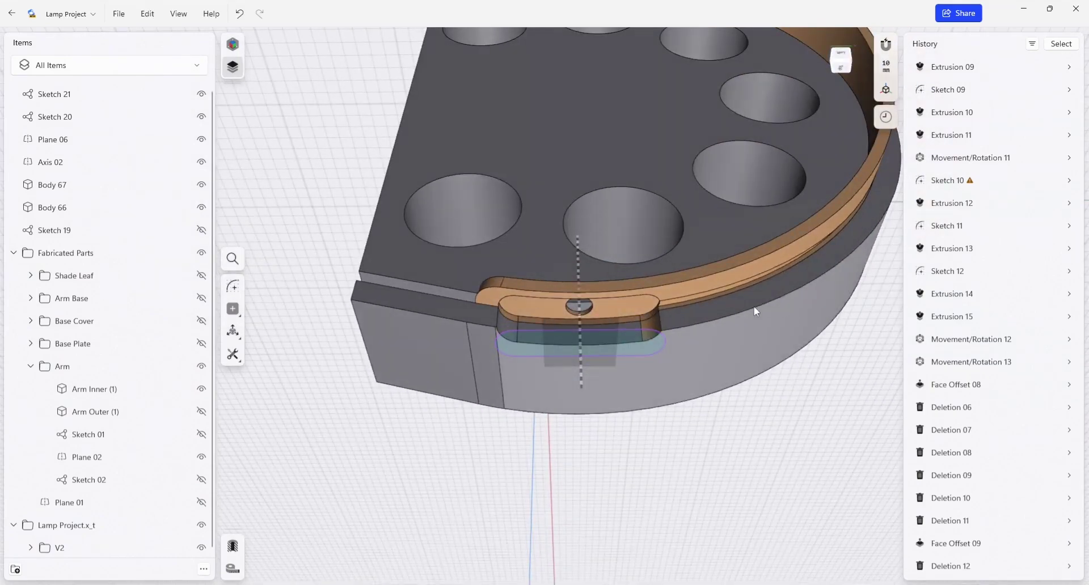
pyautogui.moveTo(754, 312)
pyautogui.mouseDown(button='right')
pyautogui.moveTo(719, 378)
pyautogui.moveTo(688, 357)
pyautogui.mouseUp(button='right')
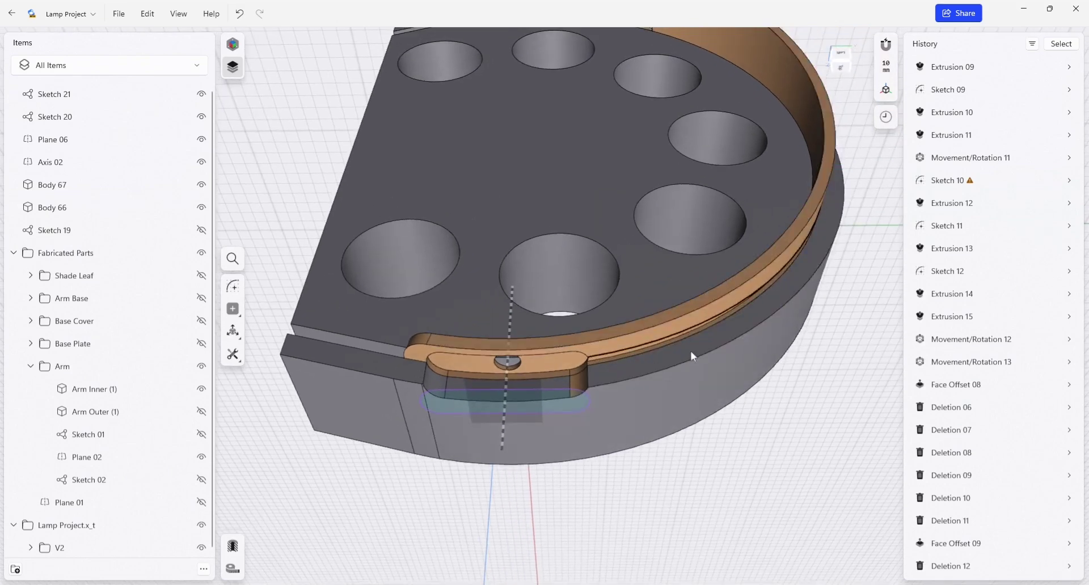
pyautogui.moveTo(683, 345)
pyautogui.mouseDown(button='right')
pyautogui.moveTo(670, 443)
pyautogui.moveTo(675, 320)
pyautogui.moveTo(774, 261)
pyautogui.moveTo(658, 252)
pyautogui.moveTo(684, 207)
pyautogui.moveTo(682, 301)
pyautogui.moveTo(672, 208)
pyautogui.moveTo(636, 177)
pyautogui.moveTo(668, 211)
pyautogui.moveTo(670, 320)
pyautogui.moveTo(656, 352)
pyautogui.moveTo(452, 304)
pyautogui.moveTo(633, 288)
pyautogui.moveTo(680, 255)
pyautogui.moveTo(773, 236)
pyautogui.mouseUp(button='right')
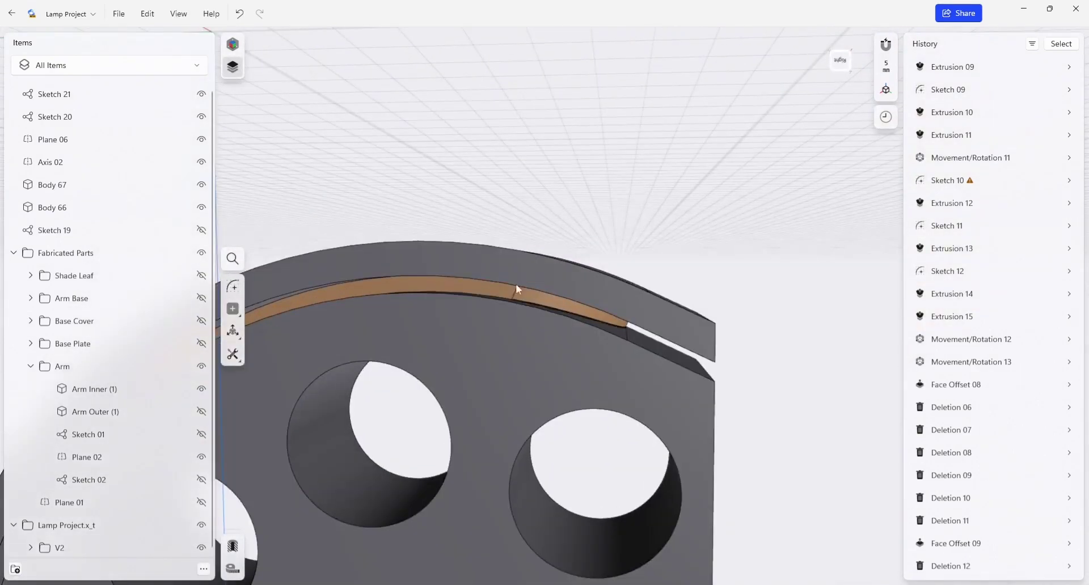
pyautogui.moveTo(525, 272)
pyautogui.mouseDown(button='right')
pyautogui.moveTo(553, 271)
pyautogui.moveTo(661, 334)
pyautogui.moveTo(498, 356)
pyautogui.moveTo(506, 343)
pyautogui.moveTo(578, 342)
pyautogui.moveTo(517, 340)
pyautogui.moveTo(531, 368)
pyautogui.moveTo(566, 307)
pyautogui.moveTo(652, 284)
pyautogui.moveTo(737, 345)
pyautogui.mouseUp(button='right')
pyautogui.scroll(-5, 686, 309)
pyautogui.moveTo(668, 347)
pyautogui.mouseDown(button='right')
pyautogui.moveTo(539, 360)
pyautogui.moveTo(639, 369)
pyautogui.moveTo(769, 435)
pyautogui.moveTo(637, 348)
pyautogui.moveTo(641, 502)
pyautogui.moveTo(689, 494)
pyautogui.moveTo(605, 301)
pyautogui.moveTo(651, 304)
pyautogui.moveTo(529, 237)
pyautogui.moveTo(541, 169)
pyautogui.mouseUp(button='right')
# Split Body 67 using the rim as target, creating Body 67* and Split Body 04.
pyautogui.click(539, 169)
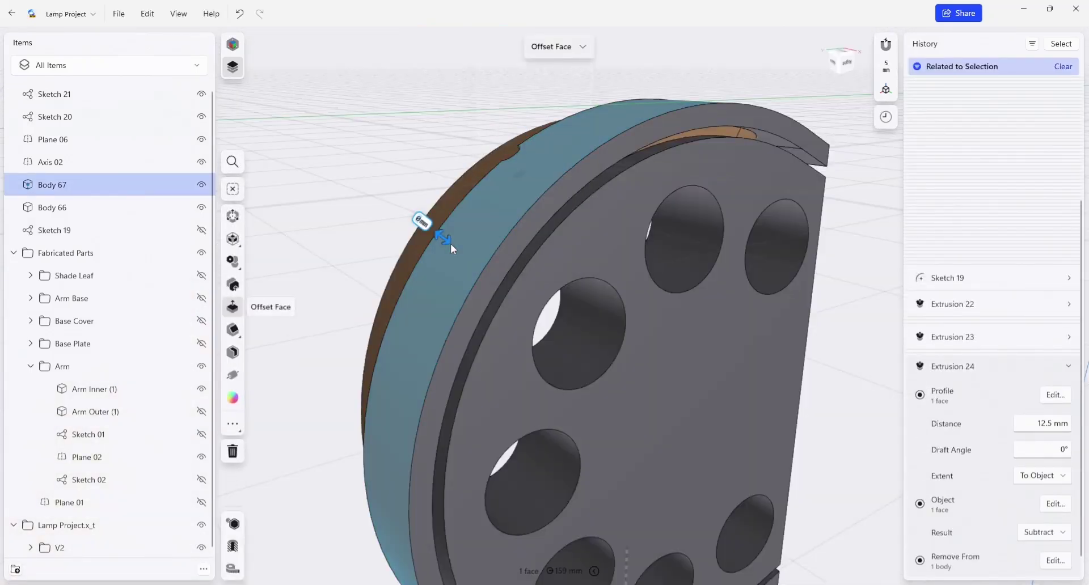
pyautogui.press('m')
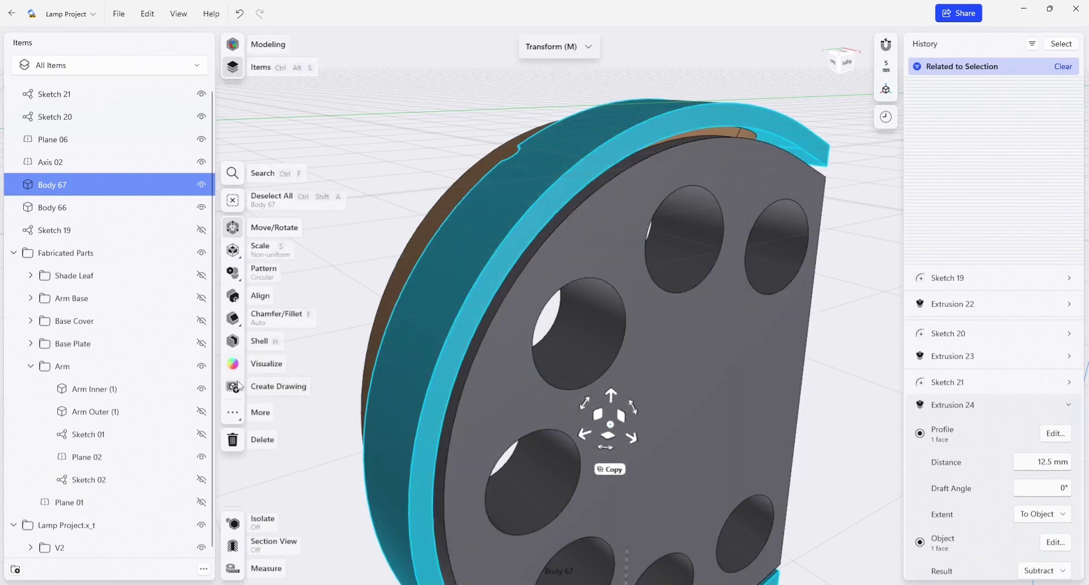
pyautogui.click(233, 414)
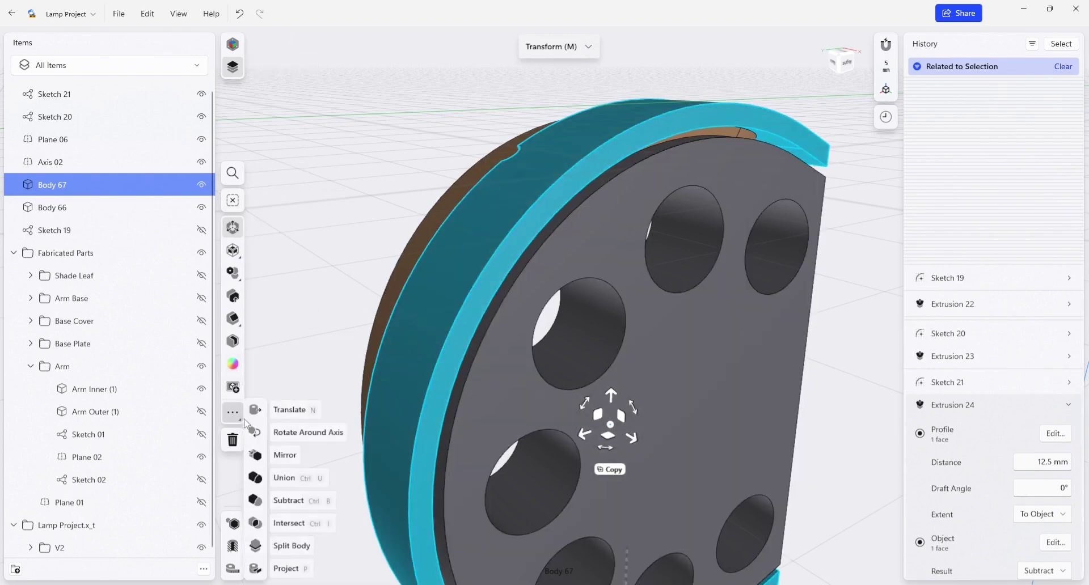
pyautogui.click(256, 546)
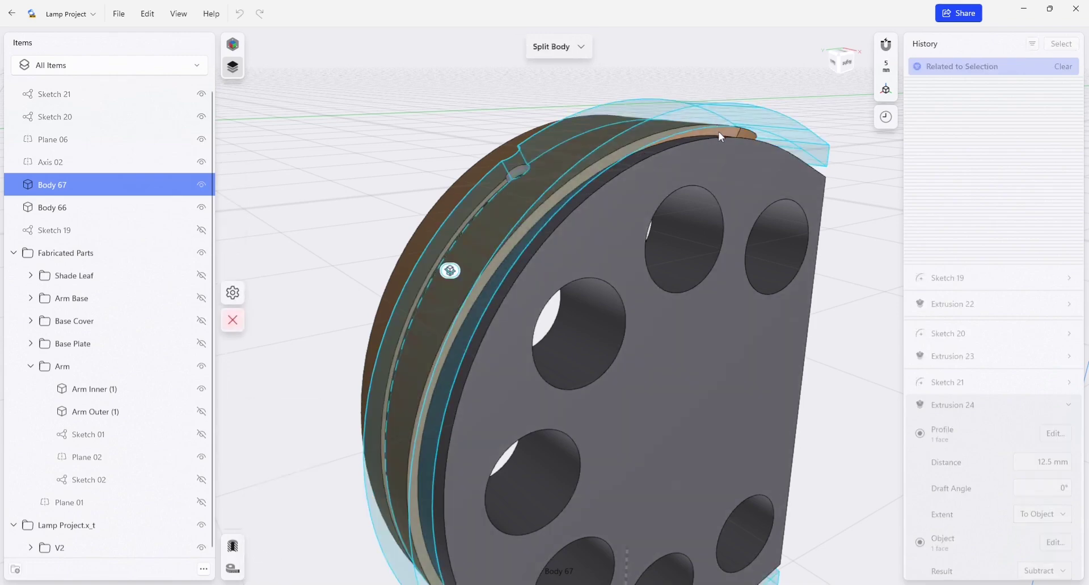
pyautogui.click(719, 136)
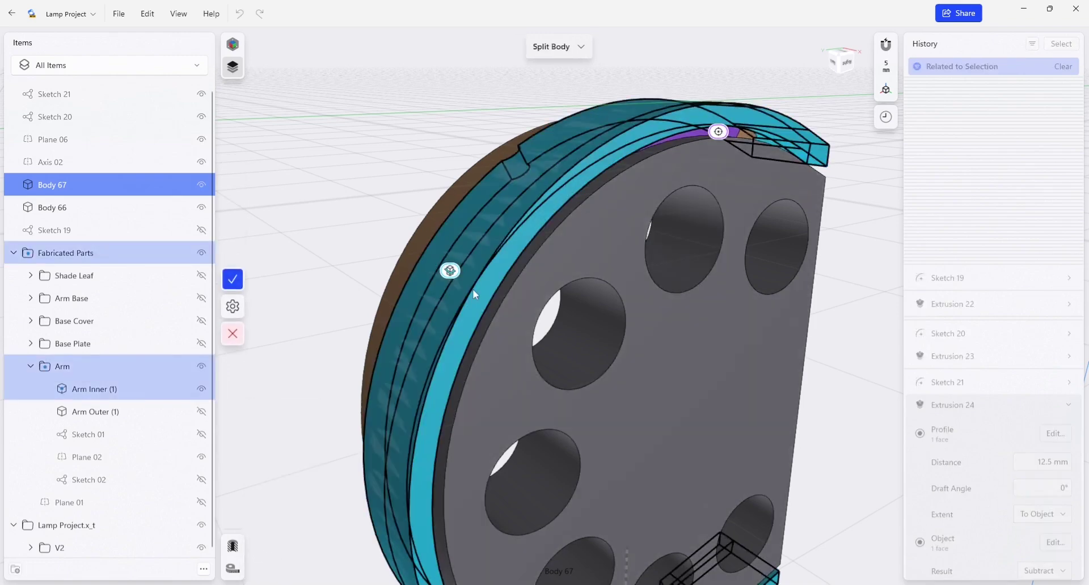
pyautogui.press('Return')
pyautogui.moveTo(605, 189)
pyautogui.mouseDown(button='middle')
pyautogui.moveTo(662, 169)
pyautogui.moveTo(599, 198)
pyautogui.mouseUp(button='middle')
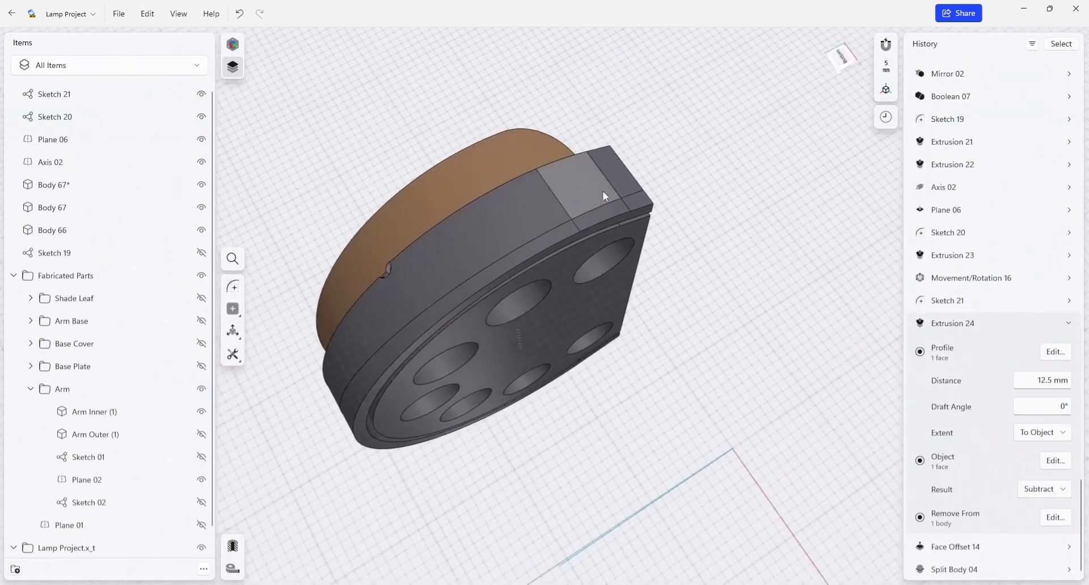
pyautogui.click(600, 216)
pyautogui.press('m')
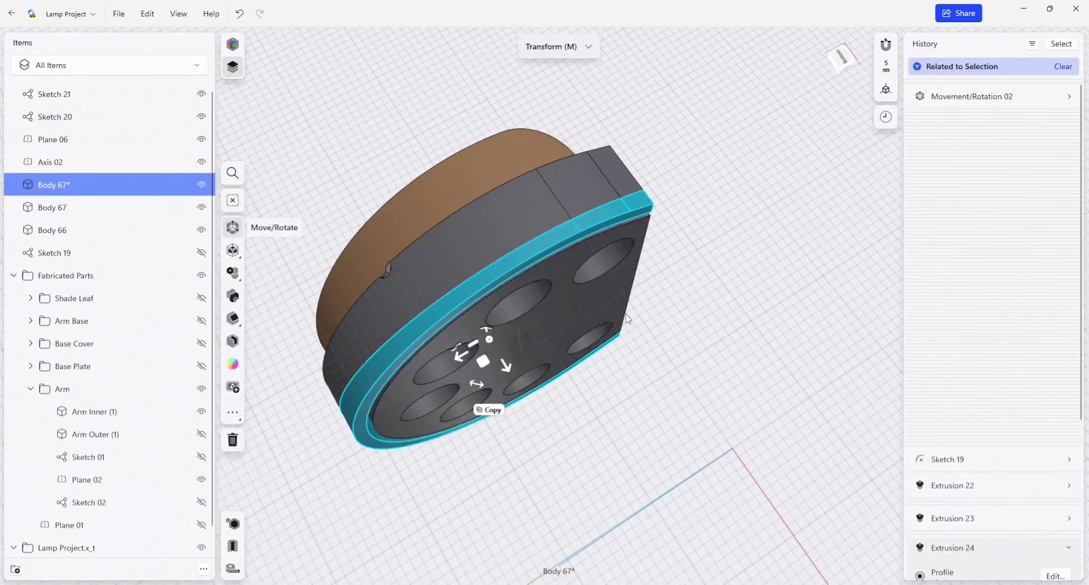
pyautogui.moveTo(612, 311)
pyautogui.mouseDown(button='middle')
pyautogui.moveTo(596, 258)
pyautogui.moveTo(478, 180)
pyautogui.moveTo(597, 362)
pyautogui.mouseUp(button='middle')
pyautogui.press('f')
pyautogui.hotkey('ctrl', 'z')
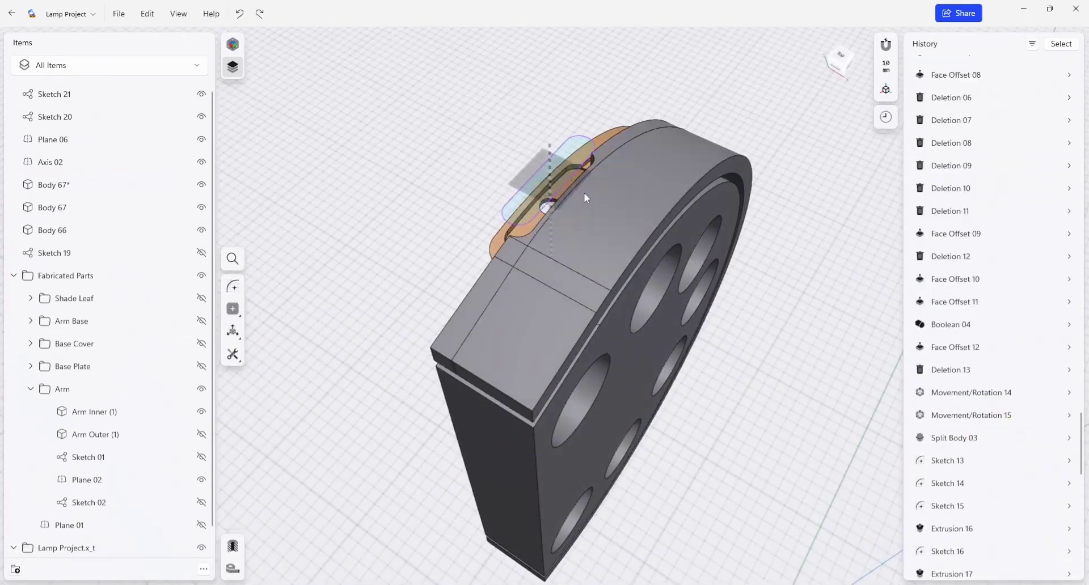
pyautogui.moveTo(586, 197)
pyautogui.mouseDown(button='middle')
pyautogui.moveTo(573, 219)
pyautogui.moveTo(626, 173)
pyautogui.mouseUp(button='middle')
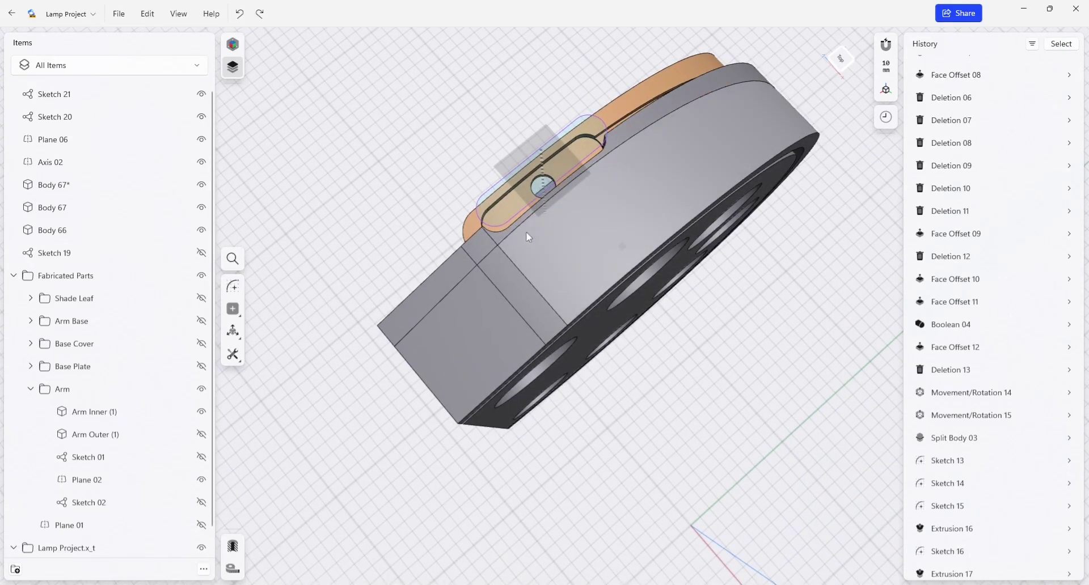
pyautogui.moveTo(616, 205); pyautogui.dragTo(637, 136, button='middle')
pyautogui.moveTo(635, 203); pyautogui.dragTo(649, 180, button='middle')
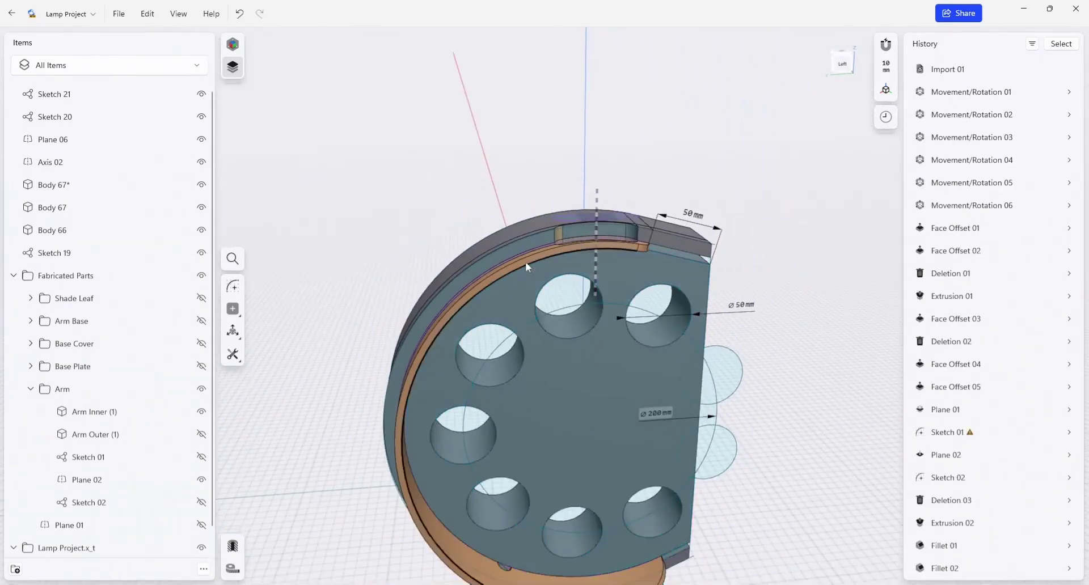
pyautogui.scroll(5, 525, 261)
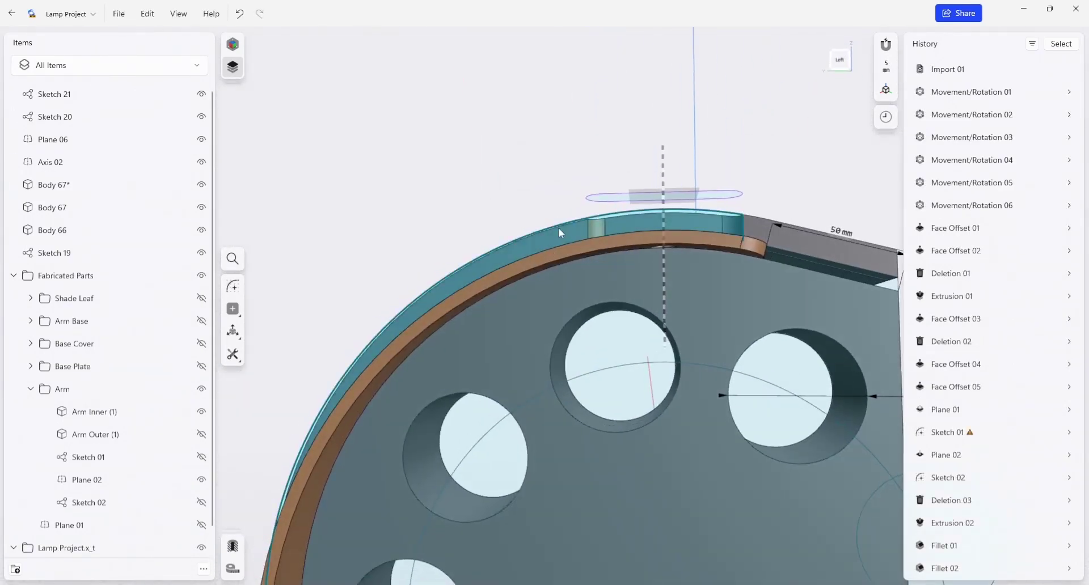
pyautogui.scroll(-2, 541, 244)
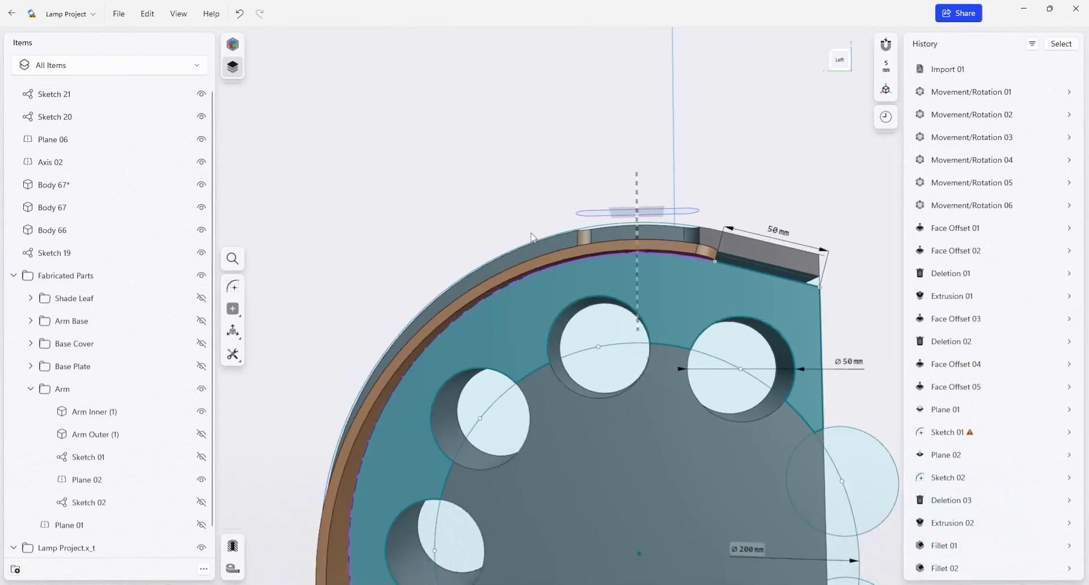
pyautogui.moveTo(534, 243); pyautogui.dragTo(567, 266, button='middle')
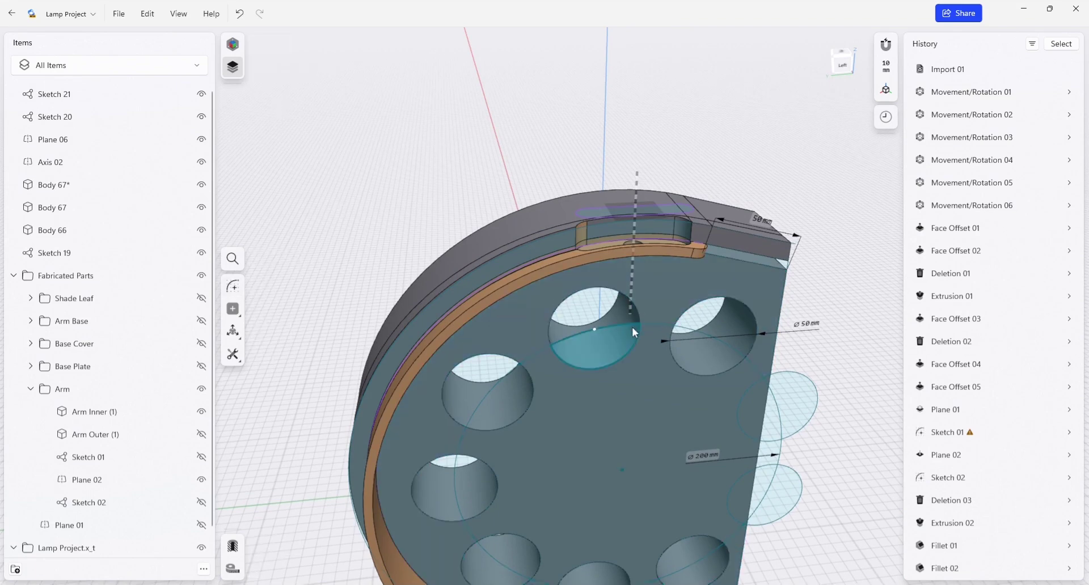
# In Sketch 19, draw a radial line from the ring centre to the rim.
pyautogui.click(696, 338)
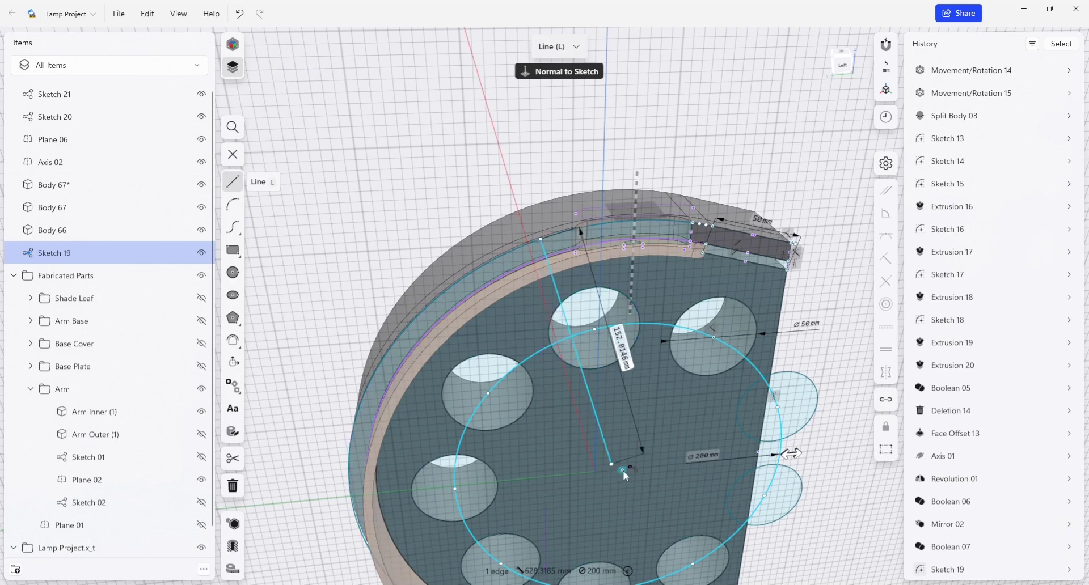
pyautogui.click(569, 424)
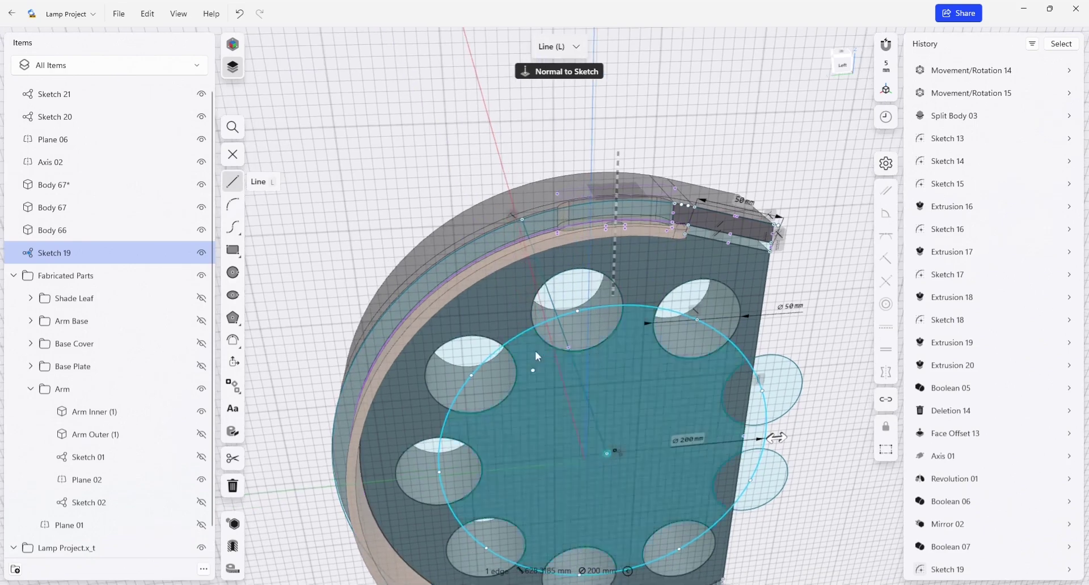
pyautogui.scroll(3, 543, 261)
pyautogui.scroll(2, 541, 251)
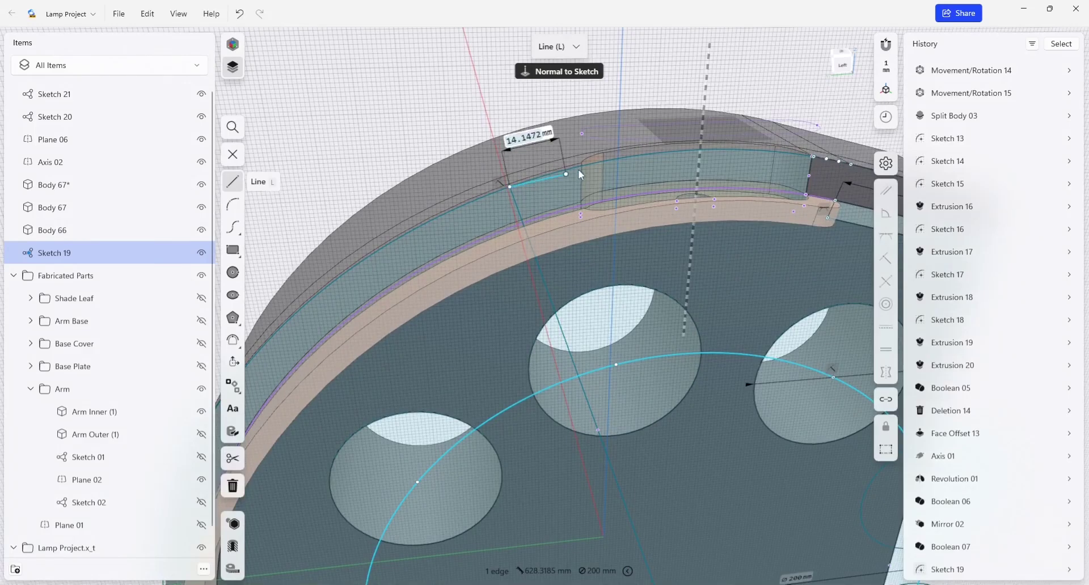
pyautogui.click(595, 166)
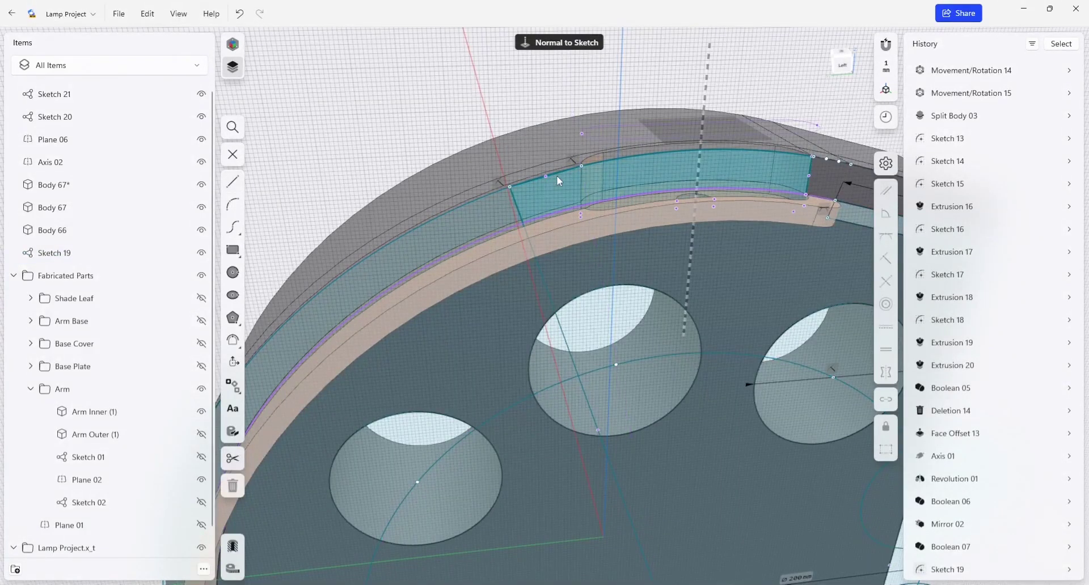
pyautogui.press('Escape')
# Dimension the ring edge beside the tab slot to 20 mm.
pyautogui.scroll(2, 556, 175)
pyautogui.click(542, 178)
pyautogui.doubleClick(542, 178)
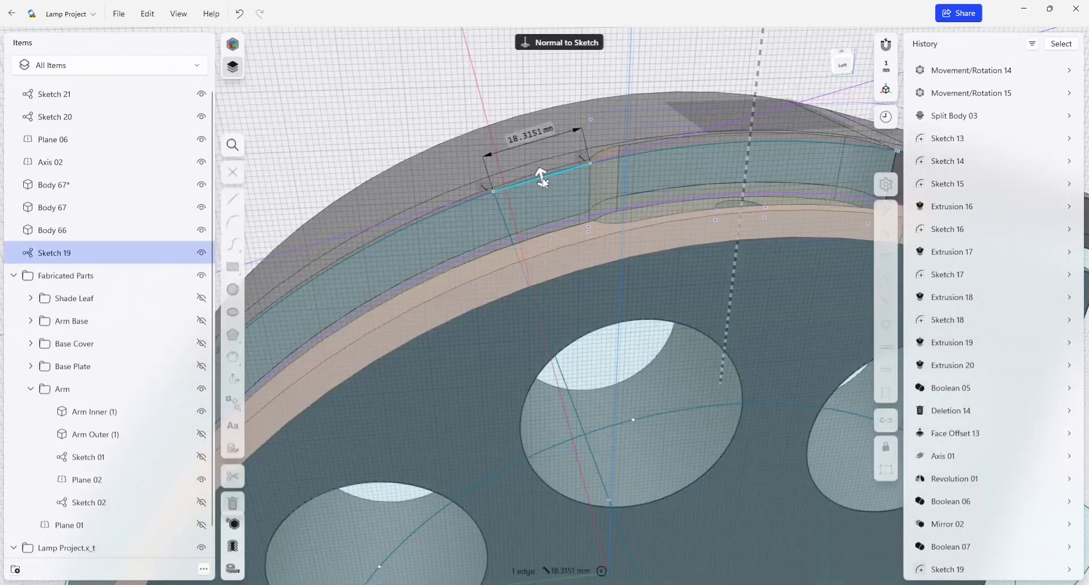
pyautogui.click(531, 137)
pyautogui.write('20')
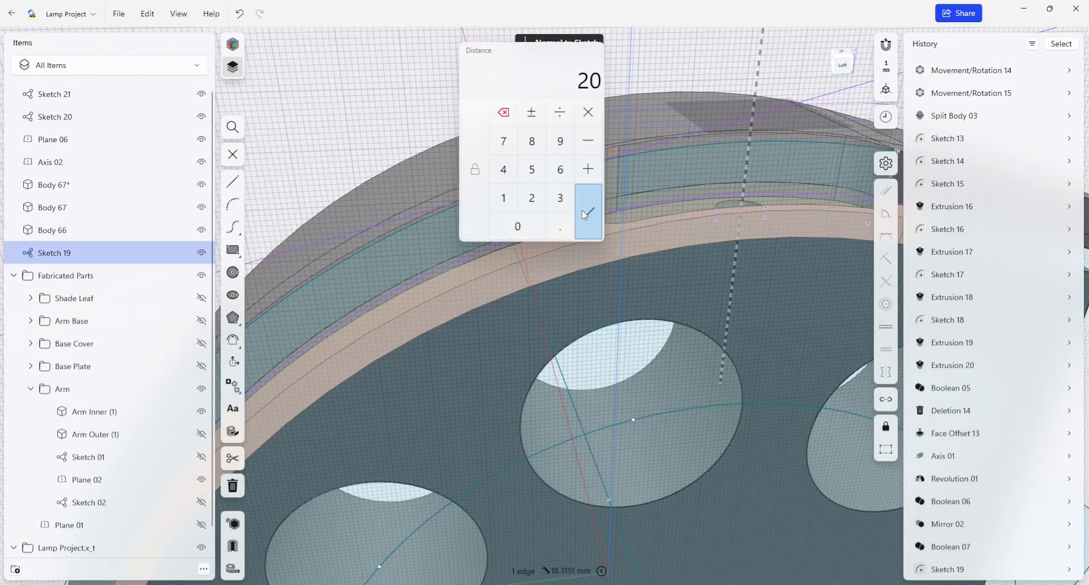
pyautogui.click(584, 214)
pyautogui.scroll(-2, 553, 276)
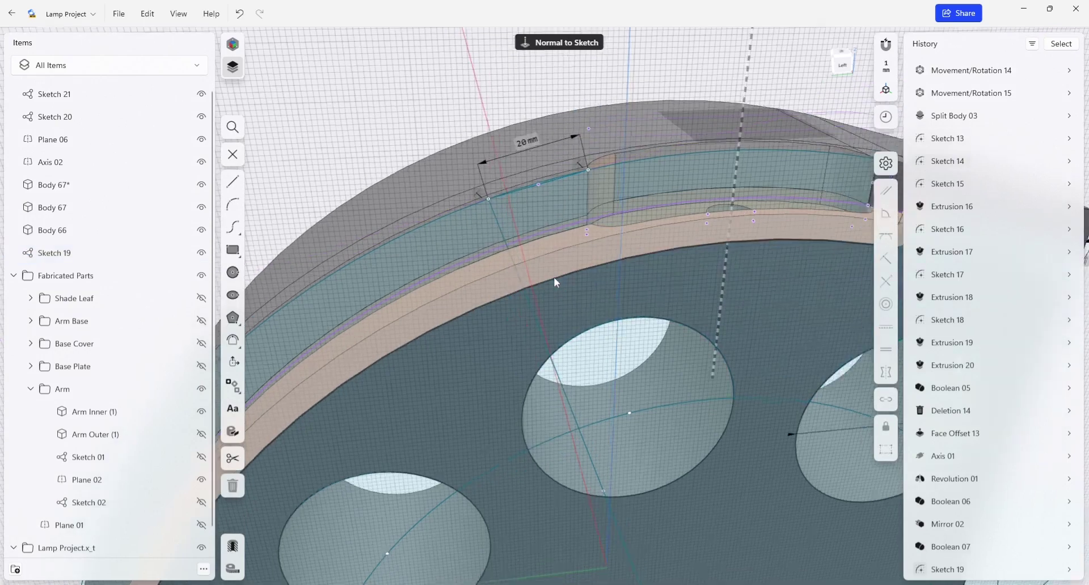
pyautogui.scroll(-2, 550, 278)
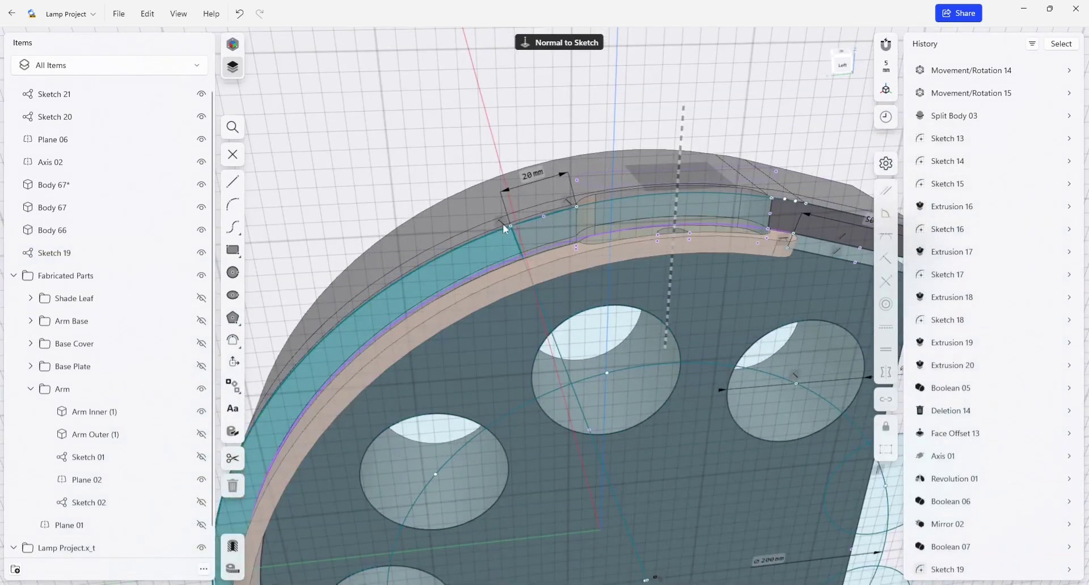
# Extrude the ring face beside the tab -90 mm as a Subtract cut.
pyautogui.click(482, 250)
pyautogui.press('e')
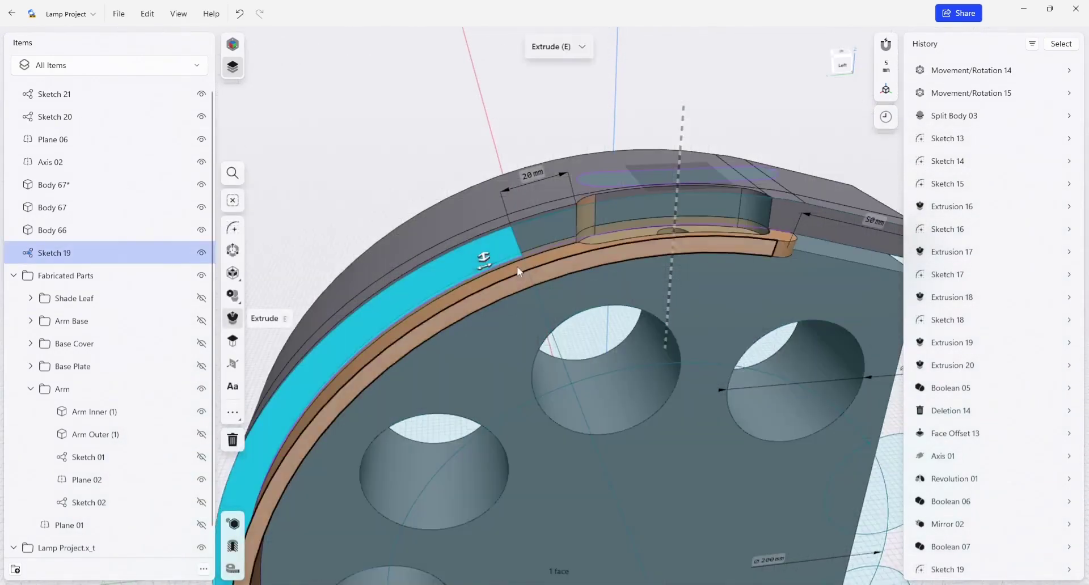
pyautogui.moveTo(487, 260); pyautogui.dragTo(480, 169)
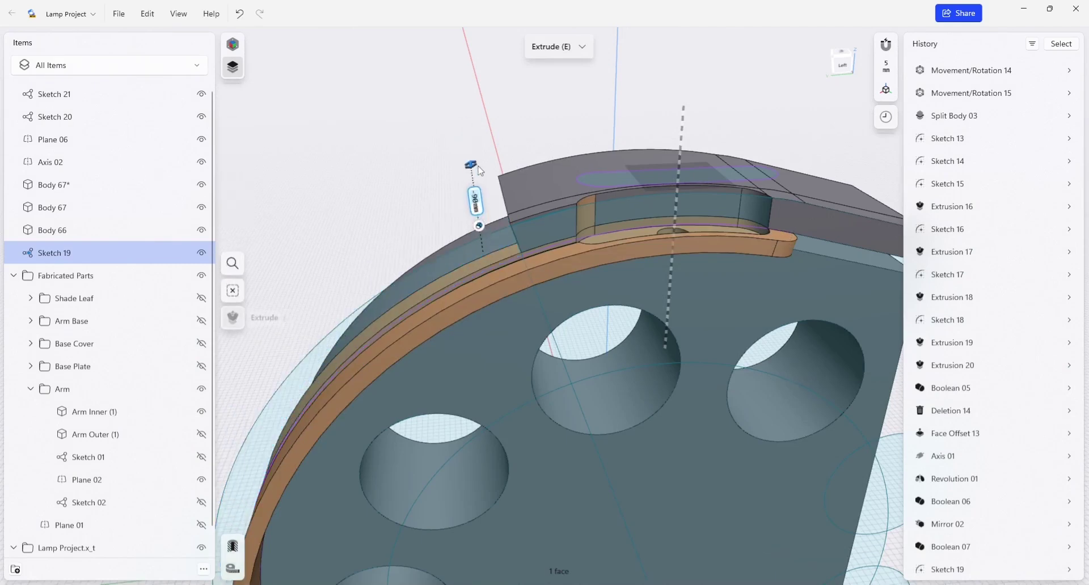
pyautogui.moveTo(514, 244); pyautogui.dragTo(526, 313, button='right')
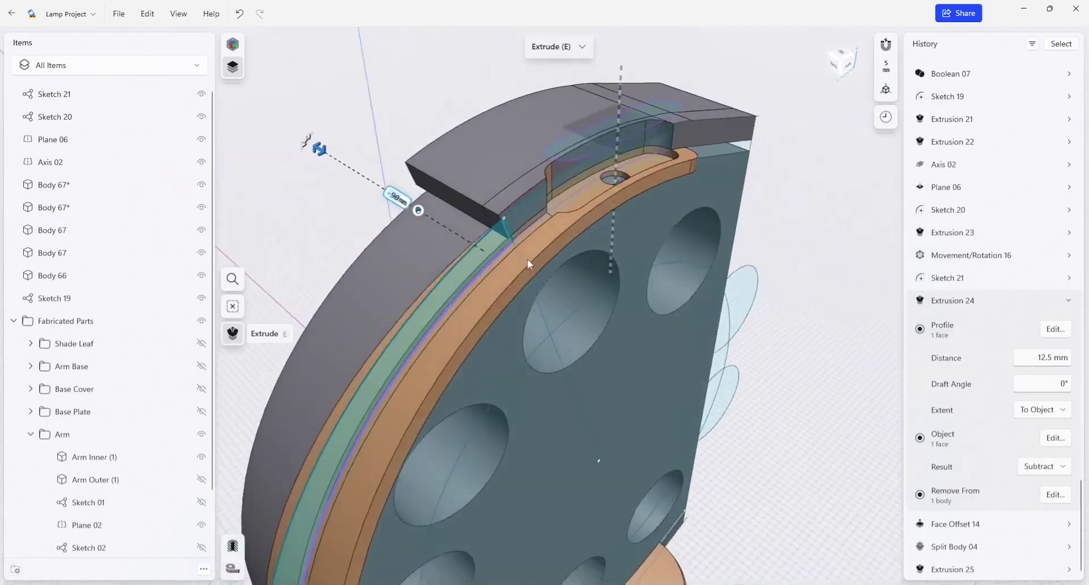
pyautogui.click(408, 206)
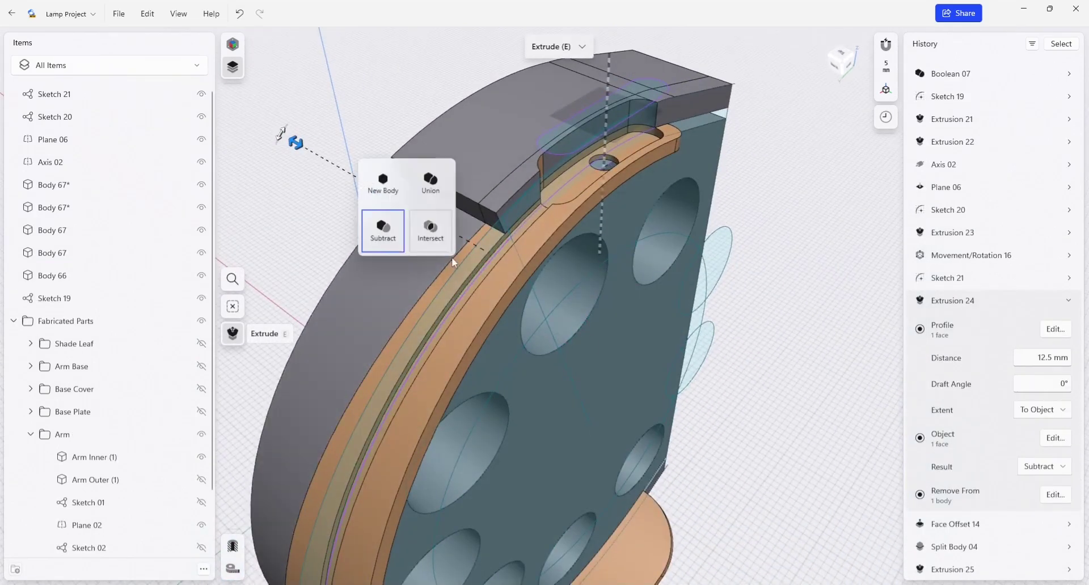
pyautogui.click(443, 243)
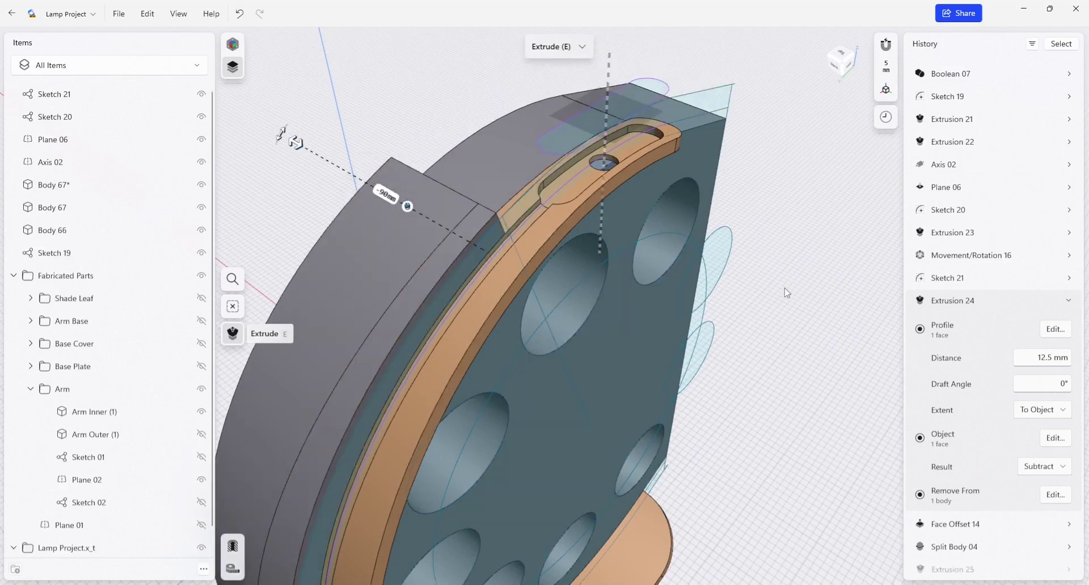
pyautogui.click(407, 206)
pyautogui.click(379, 250)
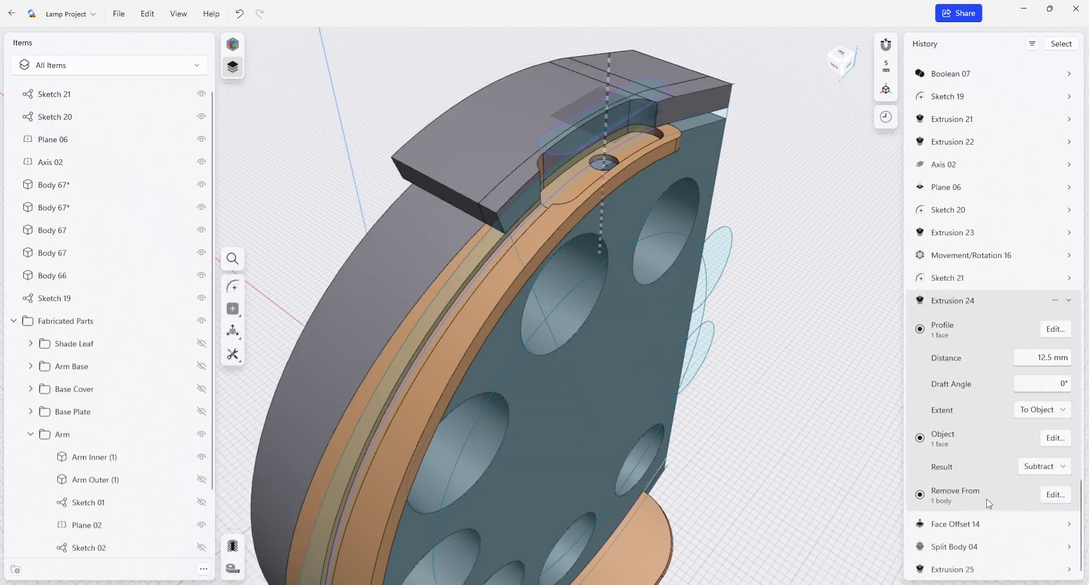
# Edit Extrusion 25 so its Remove From list excludes Body 67.
pyautogui.click(988, 571)
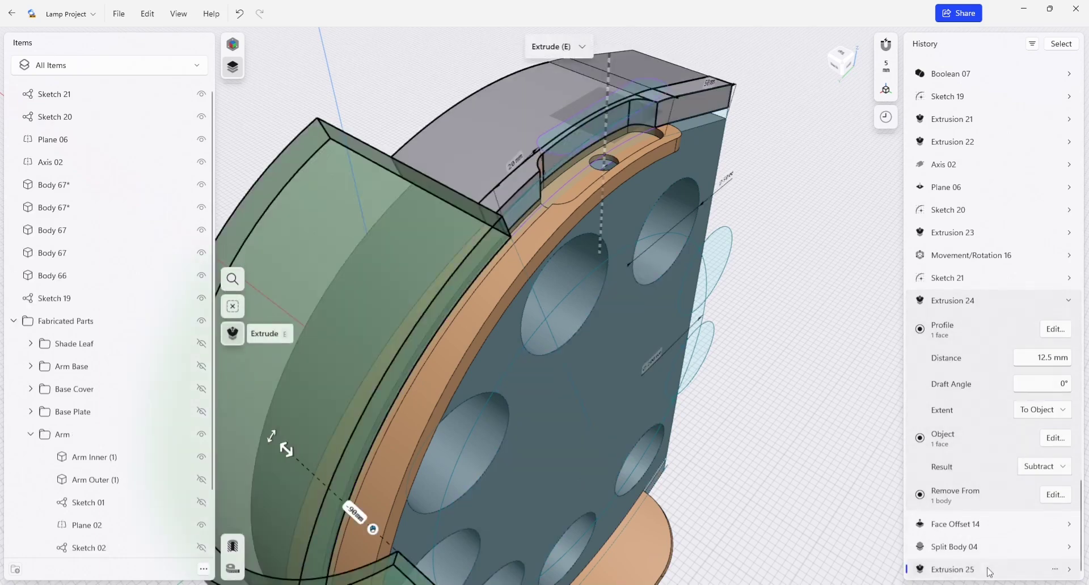
pyautogui.click(1069, 570)
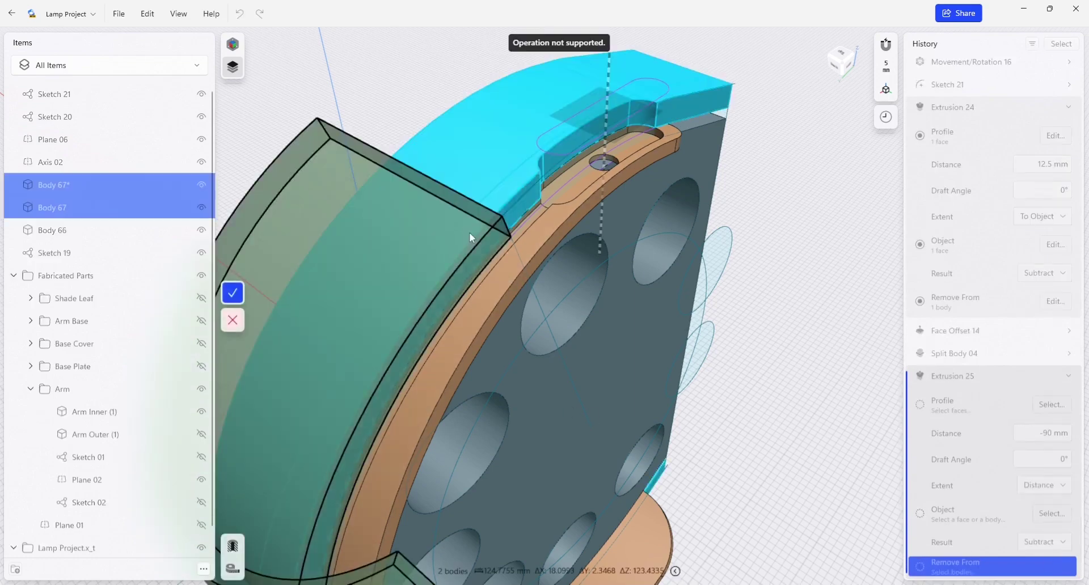
pyautogui.click(469, 232)
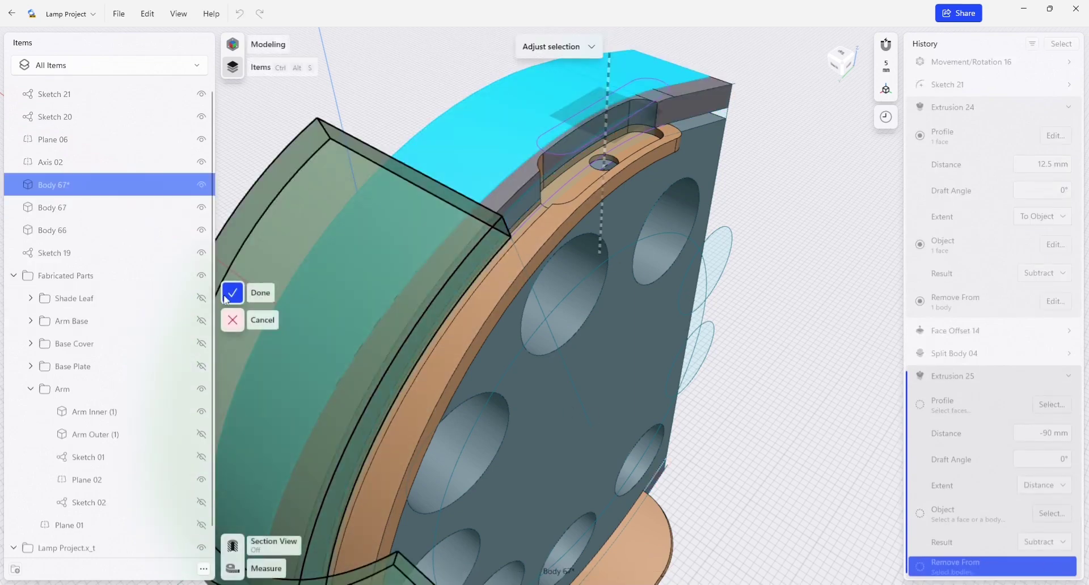
pyautogui.press('Return')
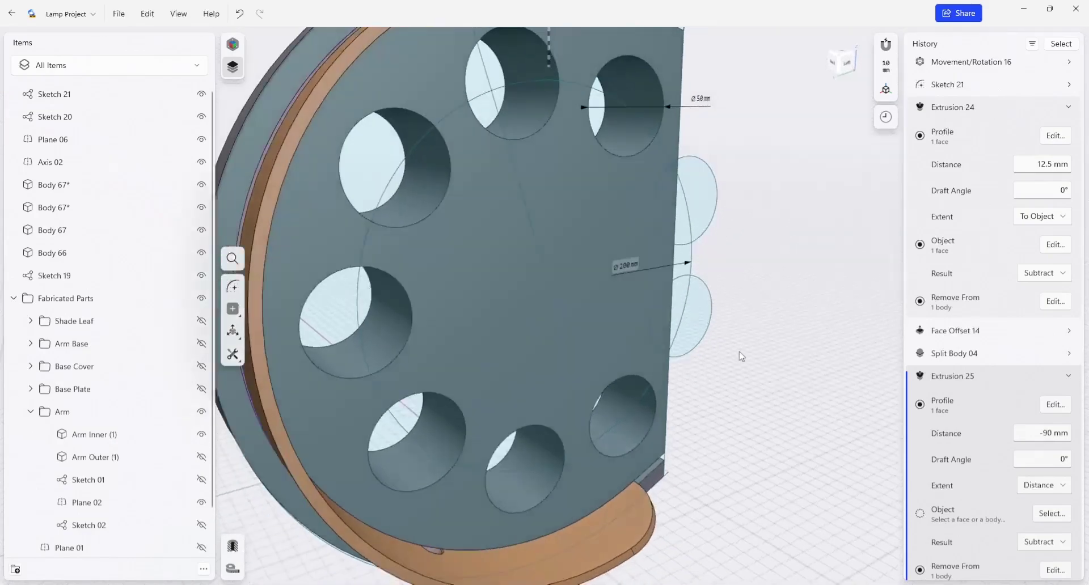
# Union the outer ring body with the tab block into one body, Boolean 08.
pyautogui.scroll(-5, 743, 397)
pyautogui.moveTo(532, 296); pyautogui.dragTo(569, 291, button='right')
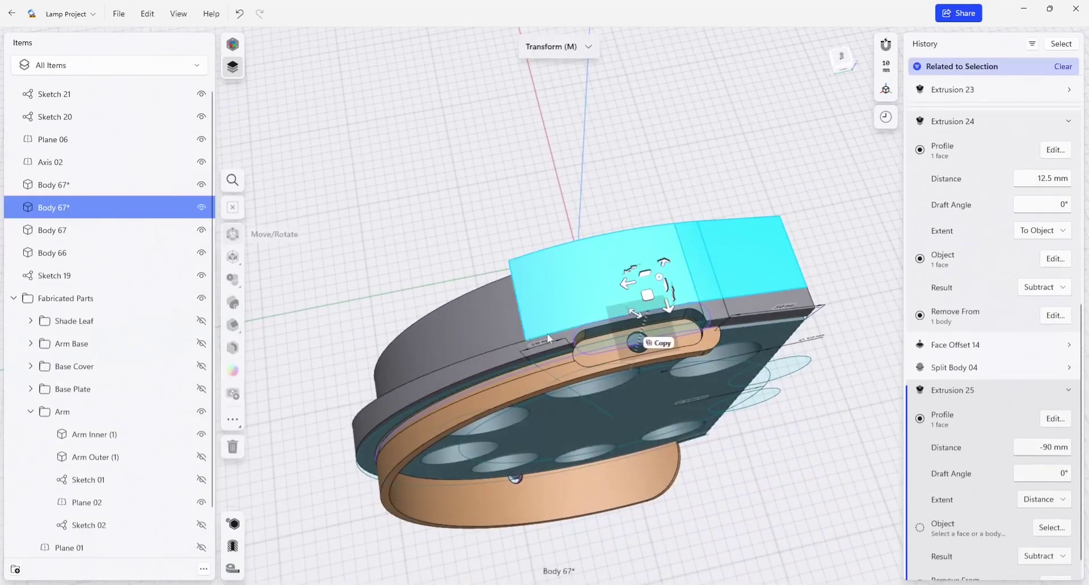
pyautogui.click(431, 396)
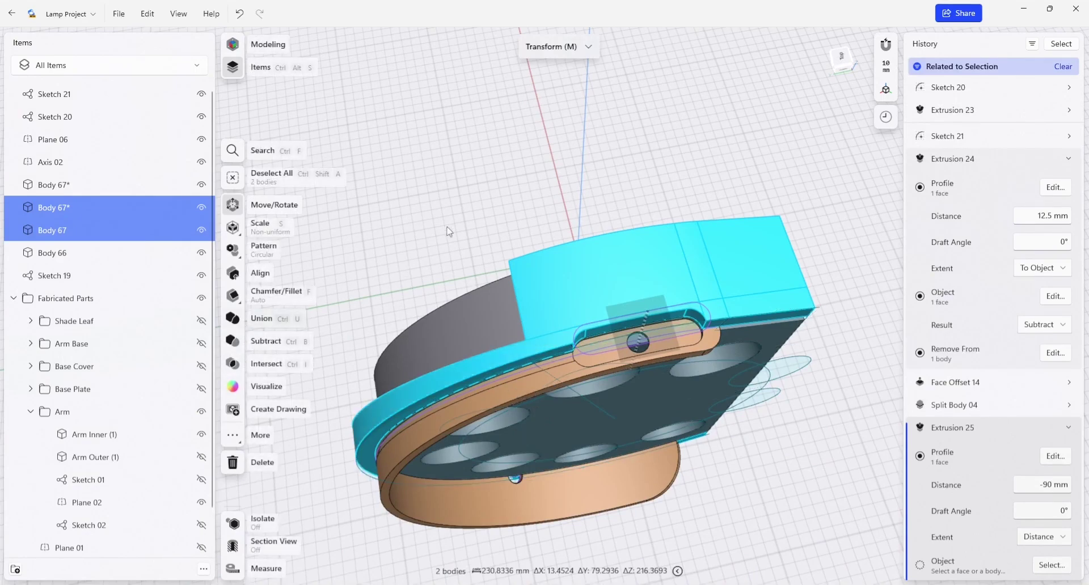
pyautogui.hotkey('ctrl', 'u')
pyautogui.click(232, 279)
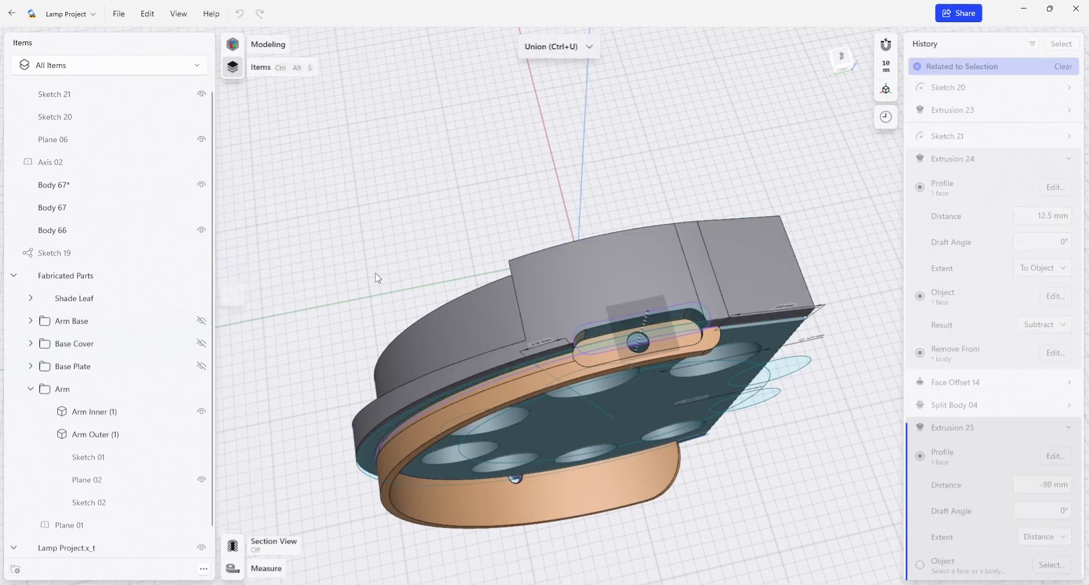
pyautogui.moveTo(502, 248)
pyautogui.mouseDown(button='right')
pyautogui.moveTo(575, 251)
pyautogui.moveTo(542, 339)
pyautogui.mouseUp(button='right')
pyautogui.scroll(5, 510, 386)
pyautogui.click(488, 423)
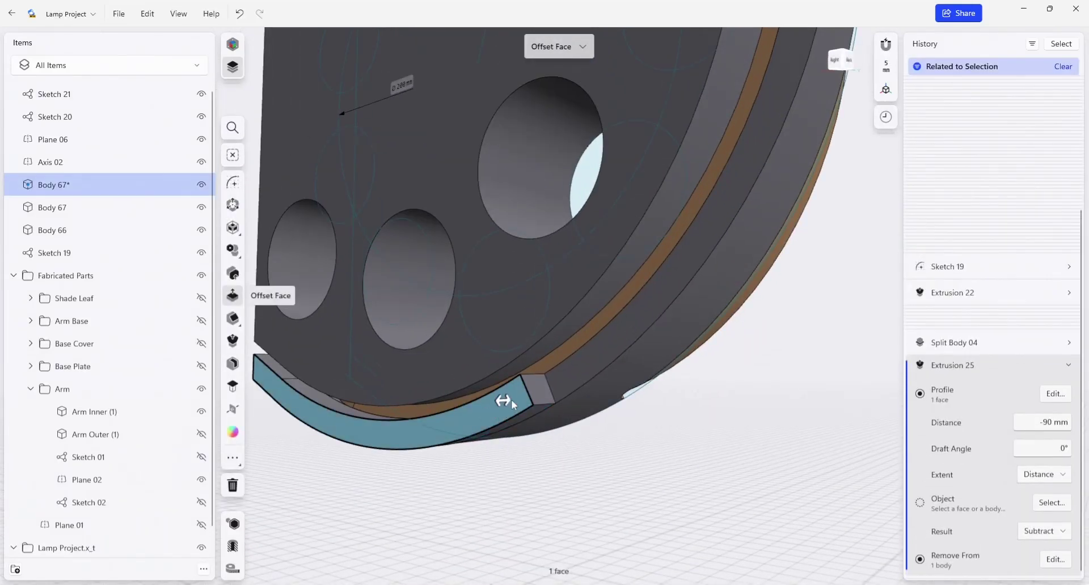
pyautogui.doubleClick(512, 400)
pyautogui.click(421, 495)
pyautogui.moveTo(420, 479)
pyautogui.mouseDown(button='right')
pyautogui.moveTo(441, 448)
pyautogui.moveTo(532, 427)
pyautogui.mouseUp(button='right')
pyautogui.scroll(3, 506, 275)
pyautogui.scroll(-3, 506, 275)
pyautogui.moveTo(519, 301)
pyautogui.mouseDown(button='right')
pyautogui.moveTo(528, 359)
pyautogui.moveTo(504, 403)
pyautogui.moveTo(505, 303)
pyautogui.moveTo(518, 398)
pyautogui.mouseUp(button='right')
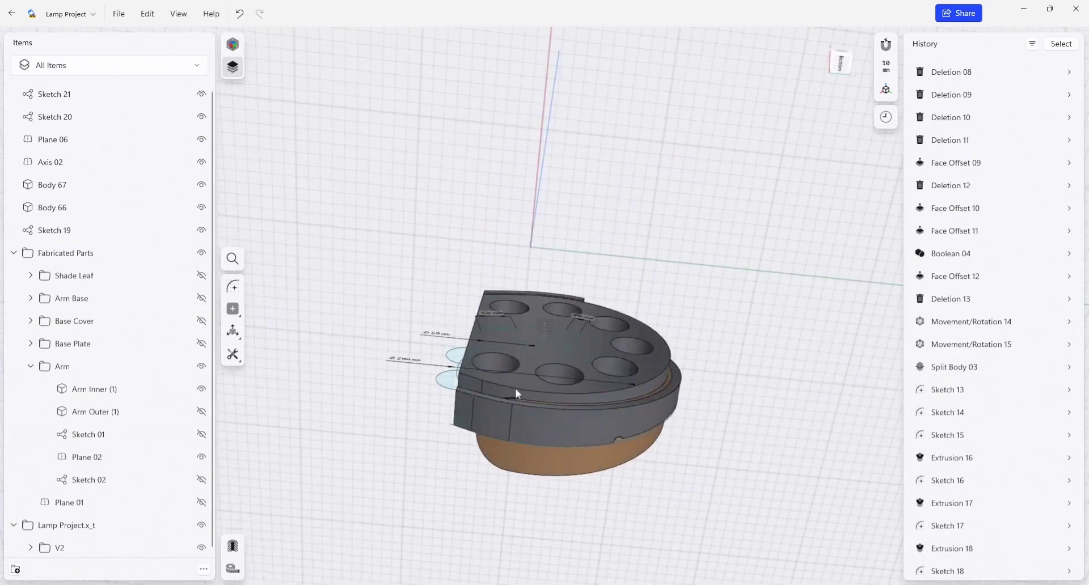
pyautogui.moveTo(659, 393)
pyautogui.mouseDown(button='right')
pyautogui.moveTo(593, 369)
pyautogui.moveTo(501, 409)
pyautogui.moveTo(554, 221)
pyautogui.moveTo(504, 224)
pyautogui.moveTo(448, 288)
pyautogui.moveTo(523, 270)
pyautogui.moveTo(468, 245)
pyautogui.moveTo(449, 196)
pyautogui.moveTo(372, 265)
pyautogui.moveTo(480, 256)
pyautogui.moveTo(438, 237)
pyautogui.moveTo(503, 218)
pyautogui.moveTo(587, 173)
pyautogui.mouseUp(button='right')
pyautogui.click(504, 224)
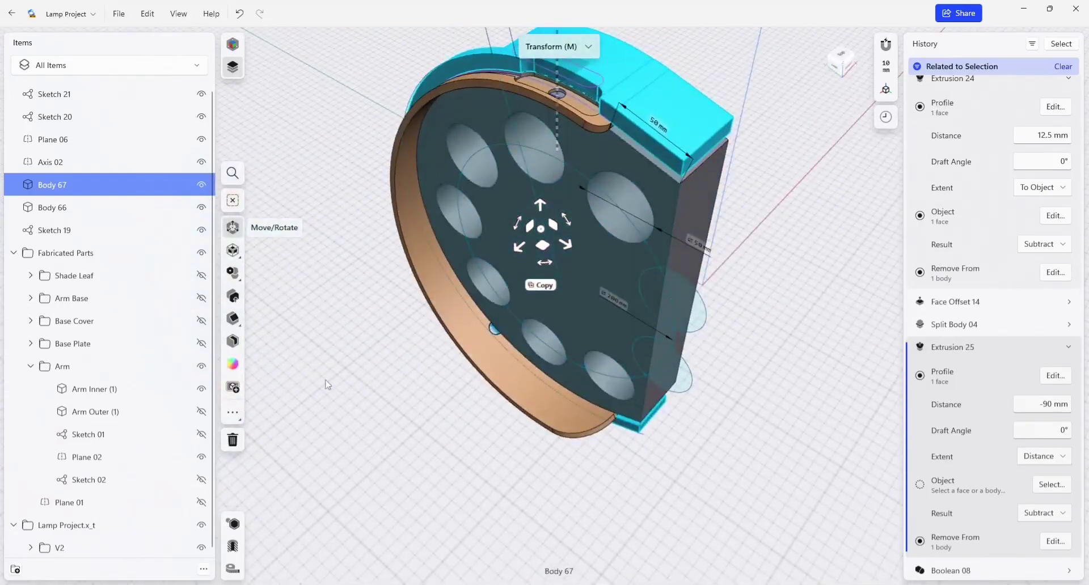
# Mirror Body 67 across its flat face, keeping the original.
pyautogui.click(231, 413)
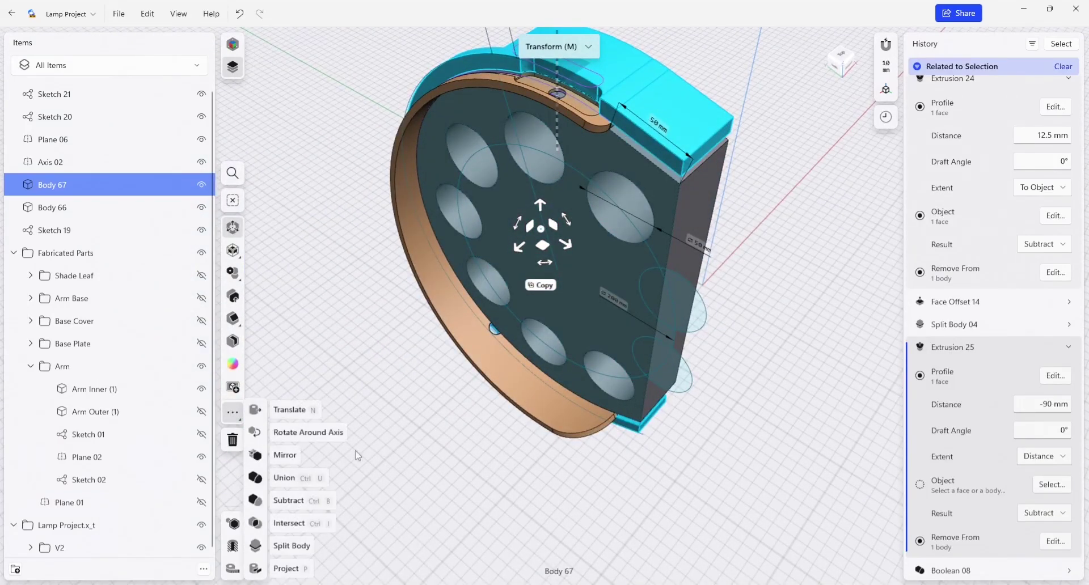
pyautogui.click(260, 456)
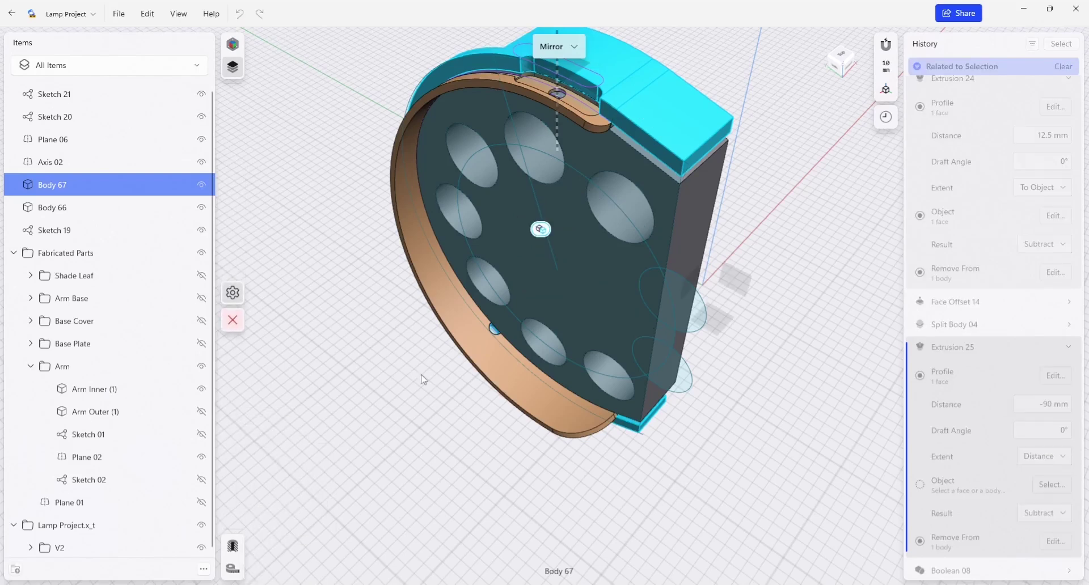
pyautogui.click(628, 128)
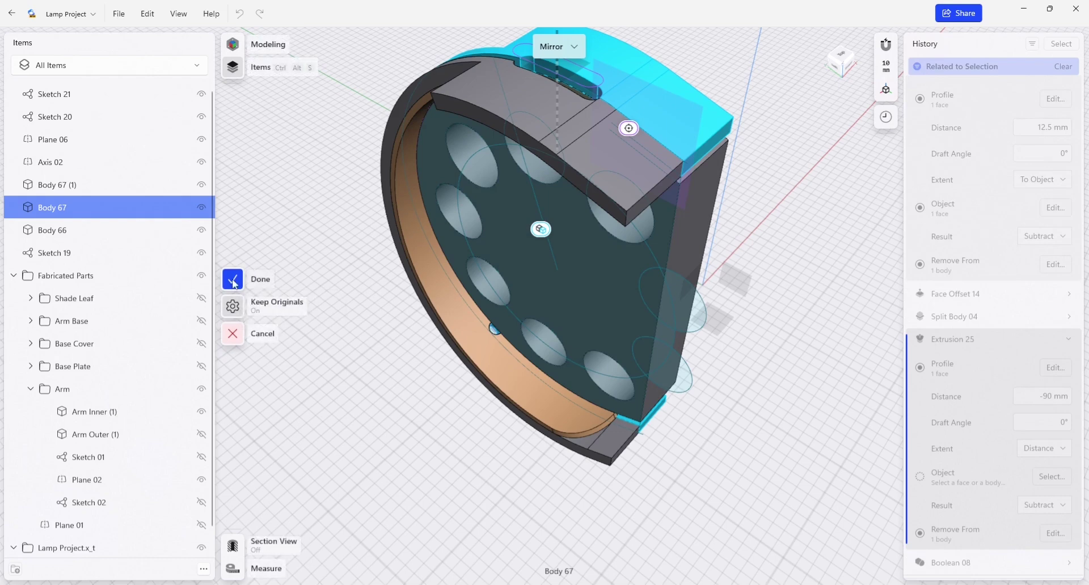
pyautogui.click(233, 280)
# Union Body 67 (1) with Body 67 into one ring, then hide Body 67.
pyautogui.click(651, 178)
pyautogui.click(675, 114)
pyautogui.click(236, 319)
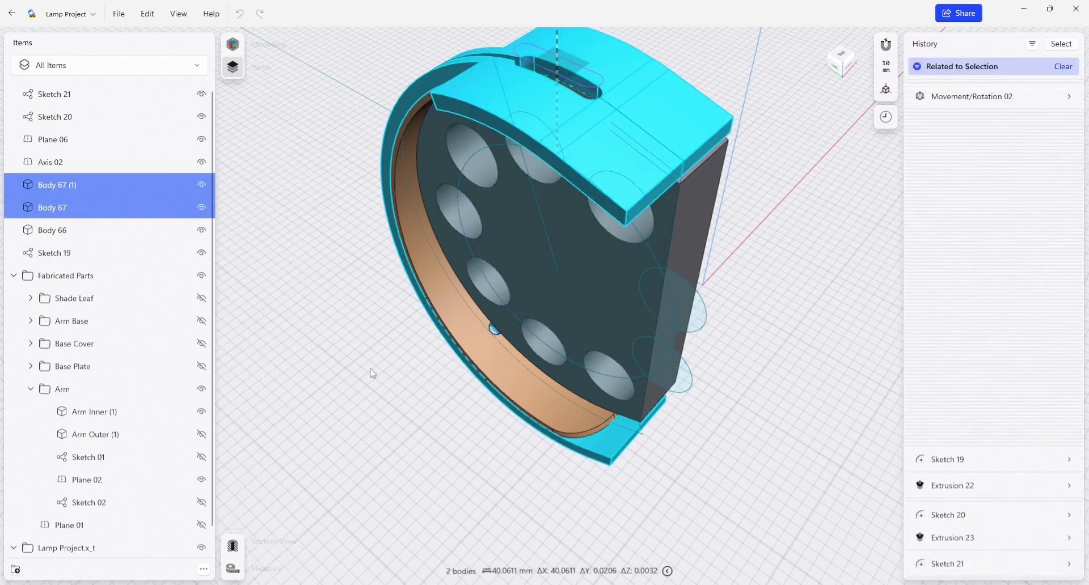
pyautogui.click(233, 279)
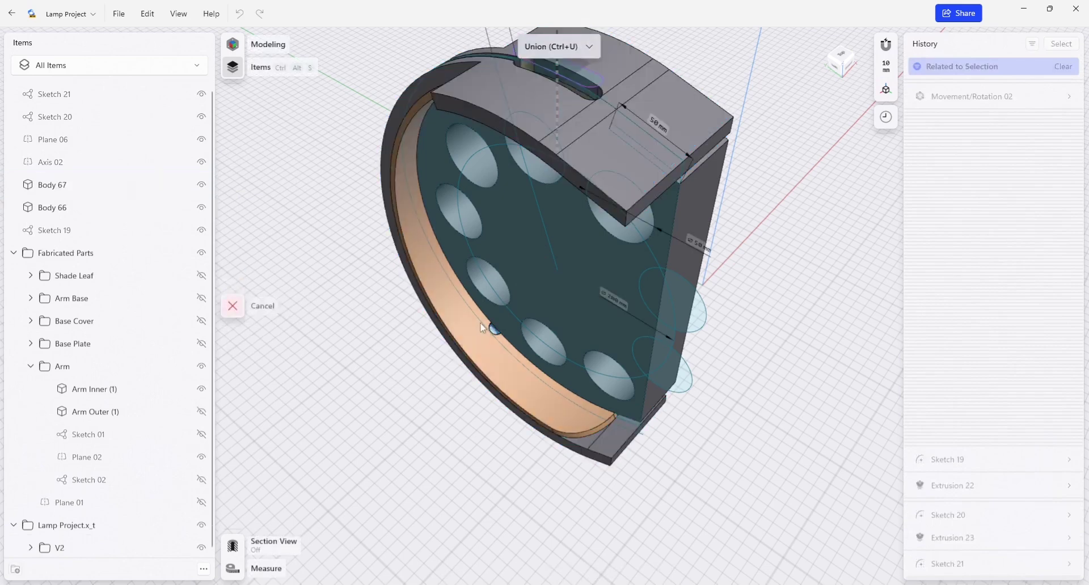
pyautogui.click(697, 117)
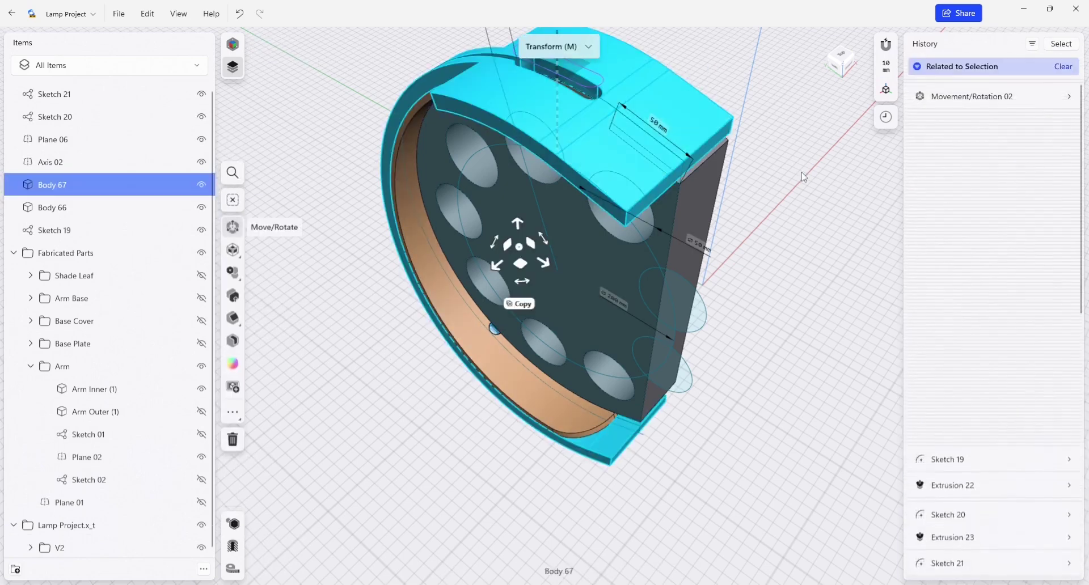
pyautogui.click(201, 185)
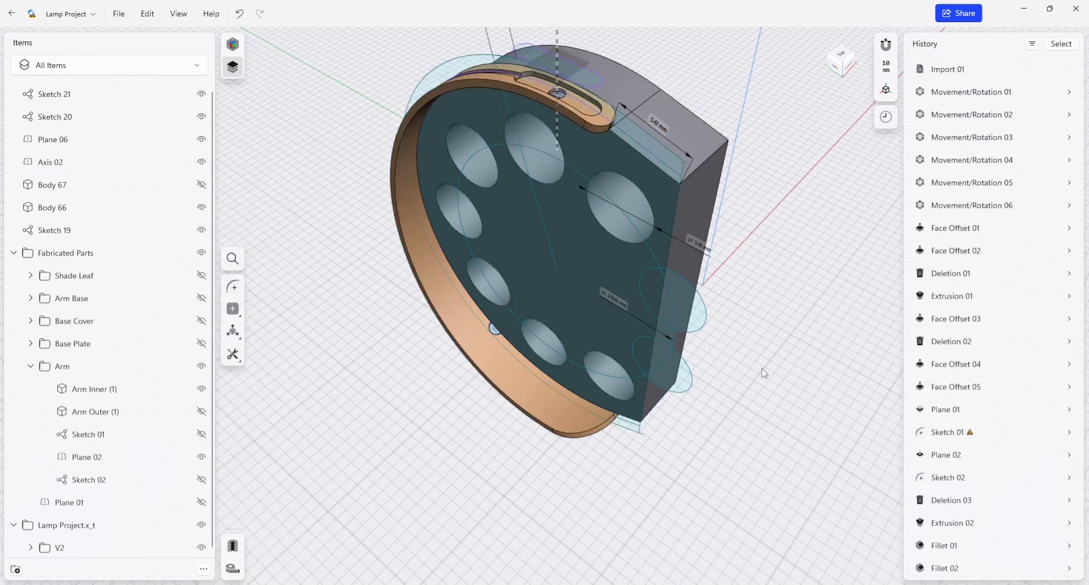
# Mirror the Body 66 base plate to create a copy.
pyautogui.doubleClick(698, 163)
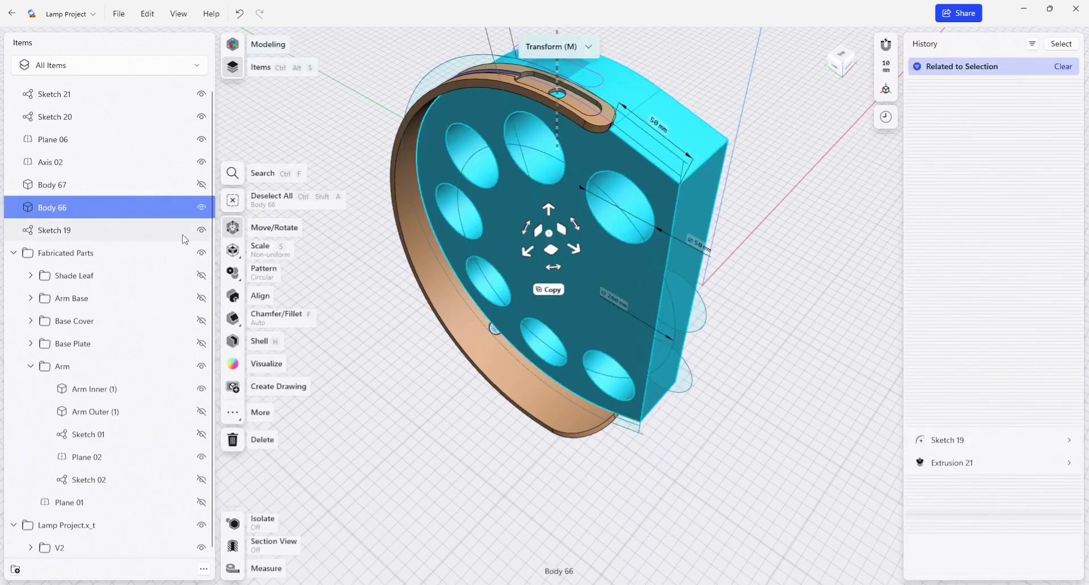
pyautogui.click(240, 415)
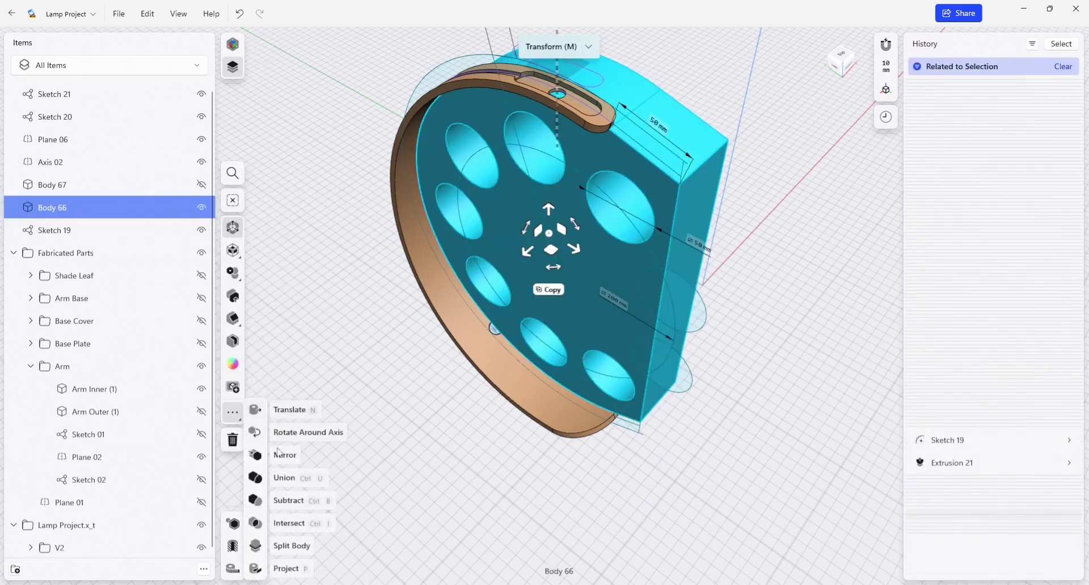
pyautogui.click(262, 459)
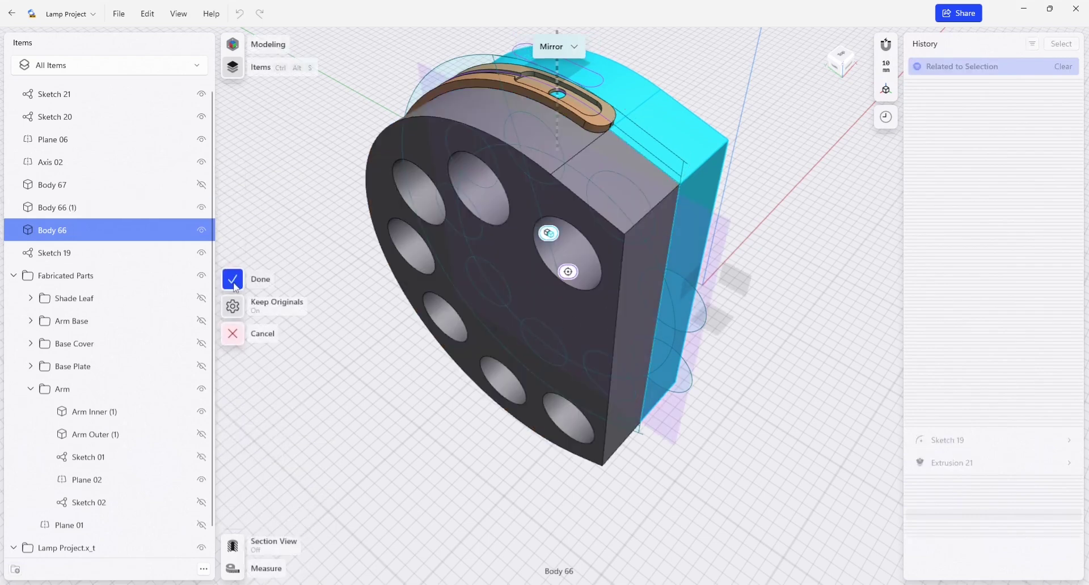
pyautogui.press('Return')
# Union Body 66 (1) with Body 66 into a single base plate, Boolean 10.
pyautogui.click(643, 151)
pyautogui.press('m')
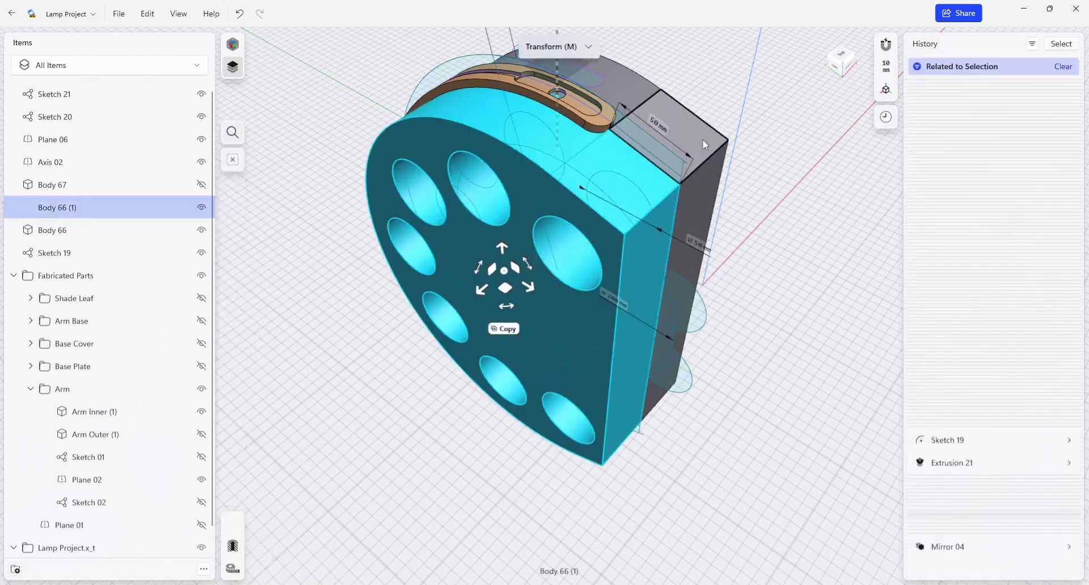
pyautogui.click(703, 140)
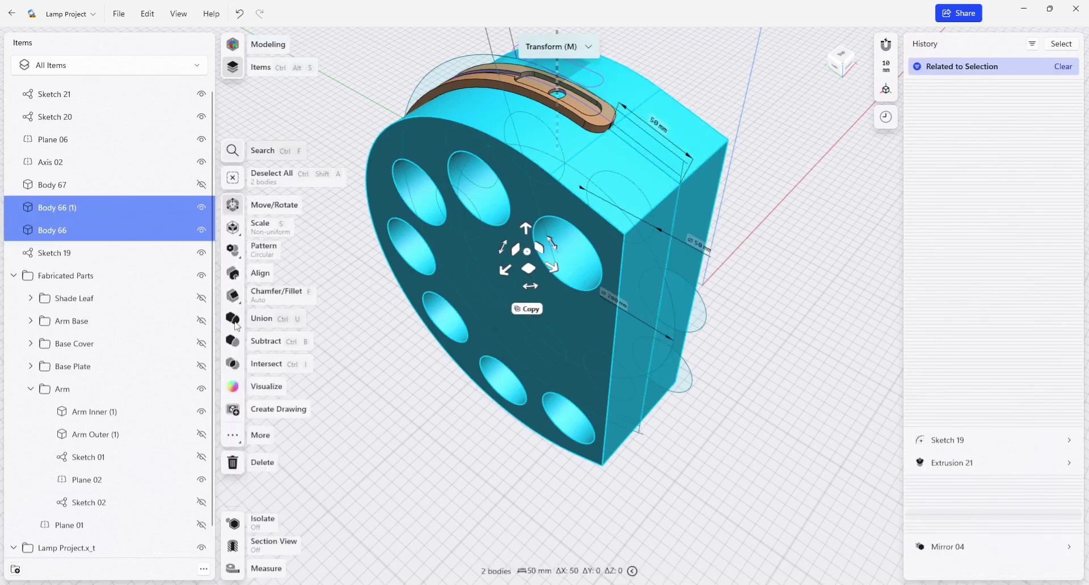
pyautogui.click(244, 317)
pyautogui.click(241, 282)
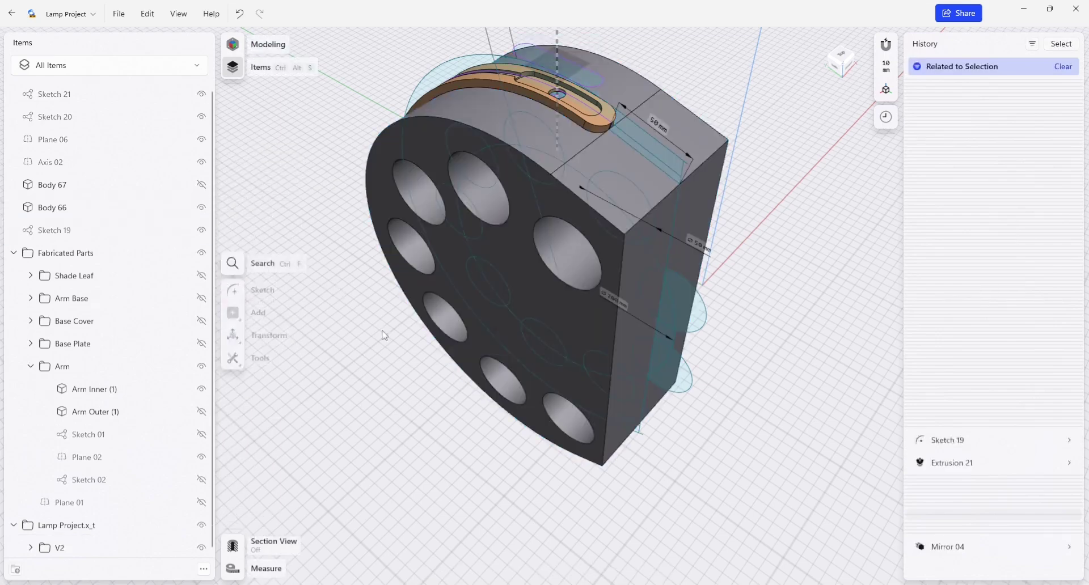
pyautogui.moveTo(382, 335); pyautogui.dragTo(638, 183, button='right')
pyautogui.click(638, 182)
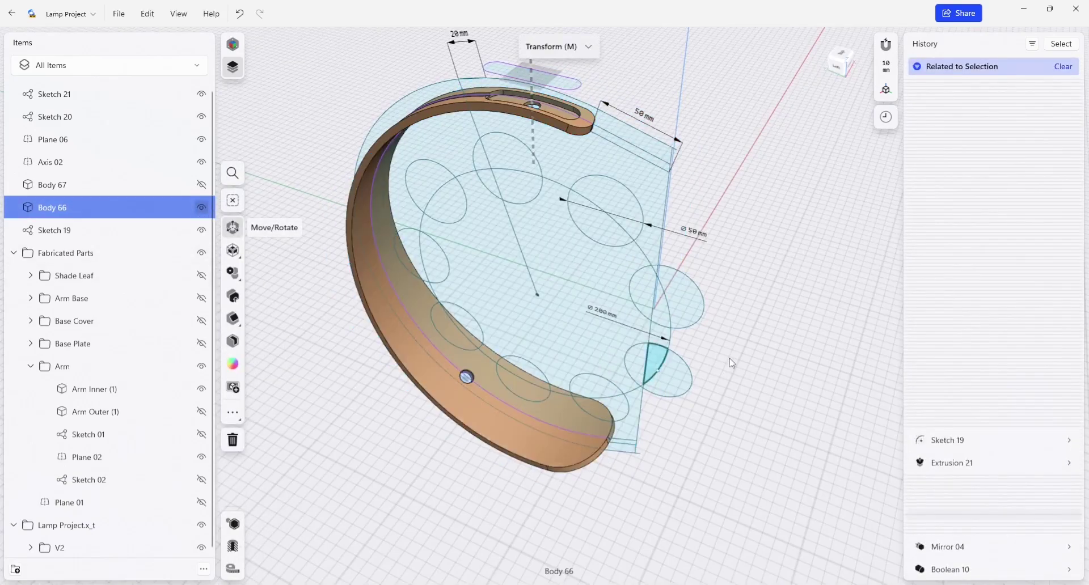